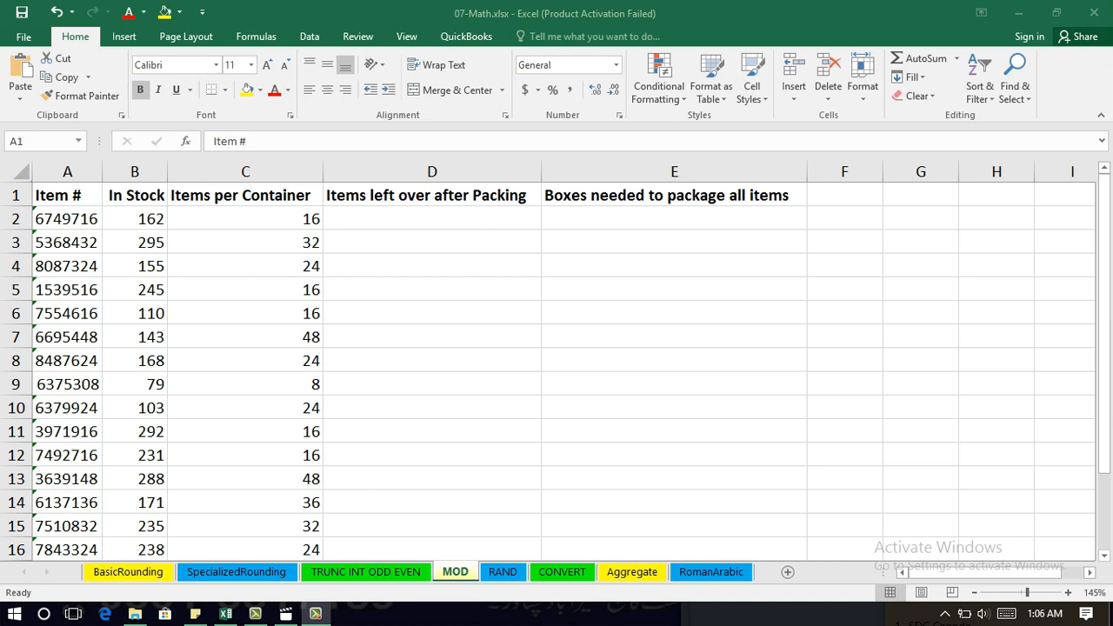
Examine the in-stock quantities and items per container for the first two items.
click(135, 220)
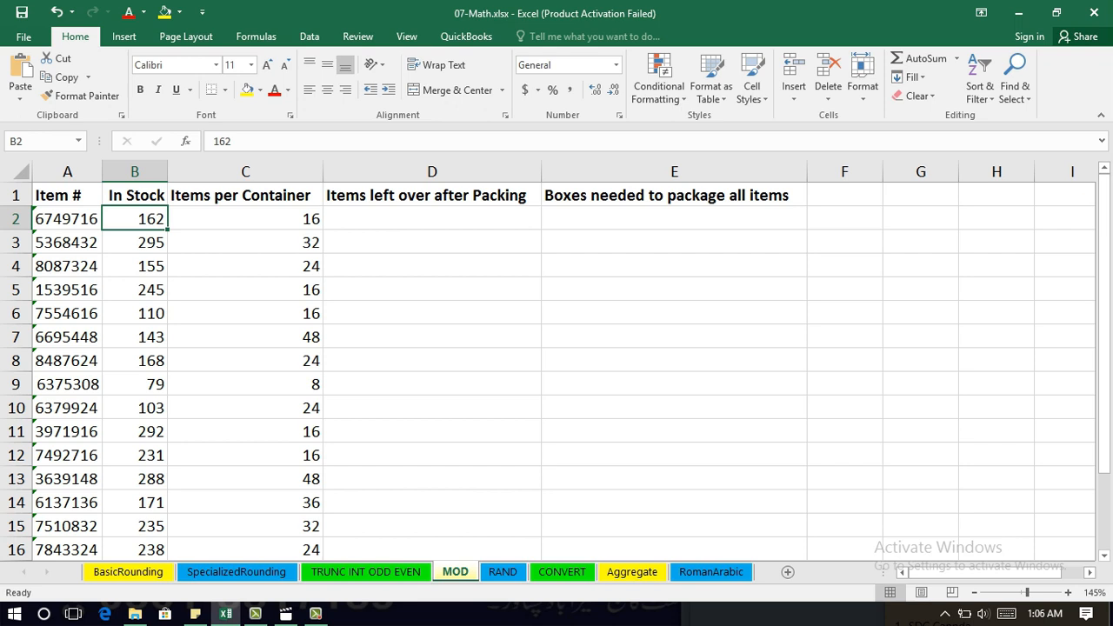
click(135, 243)
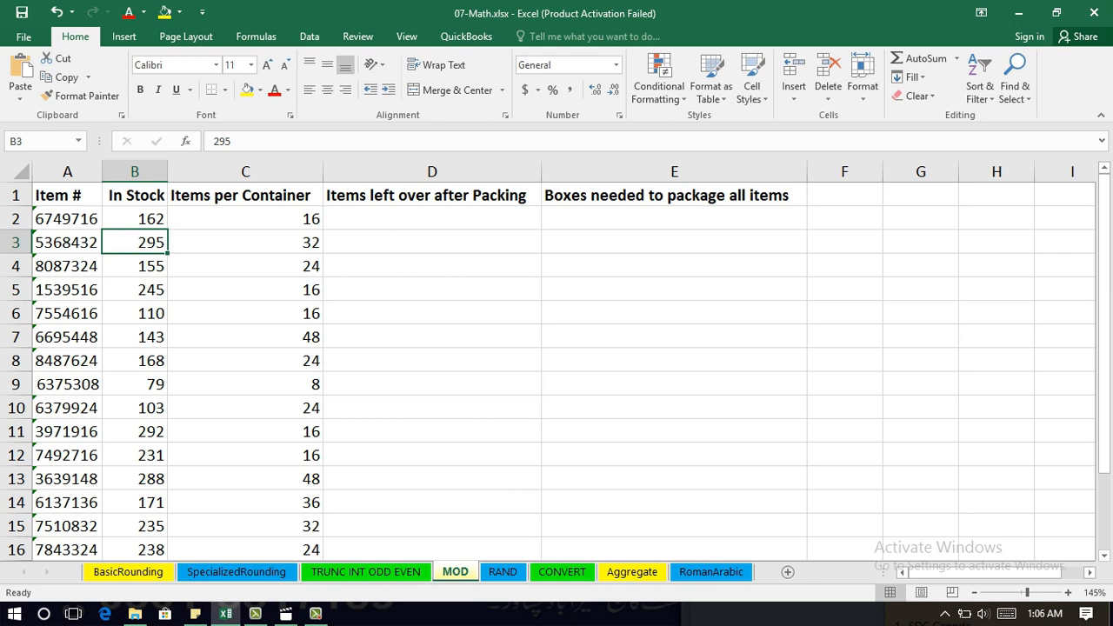
click(245, 220)
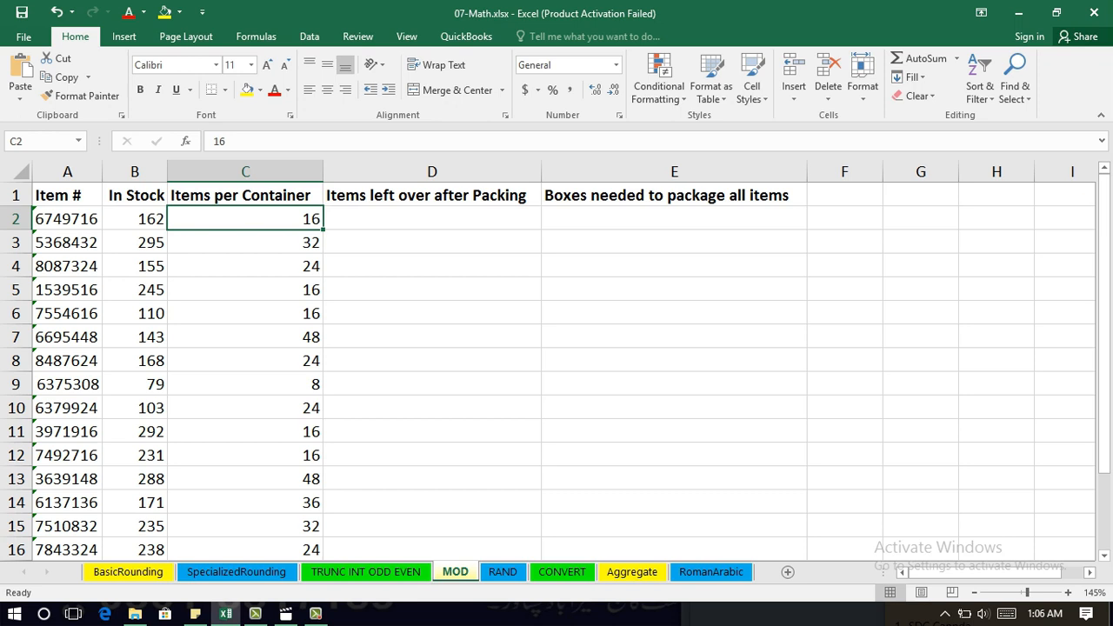
click(245, 243)
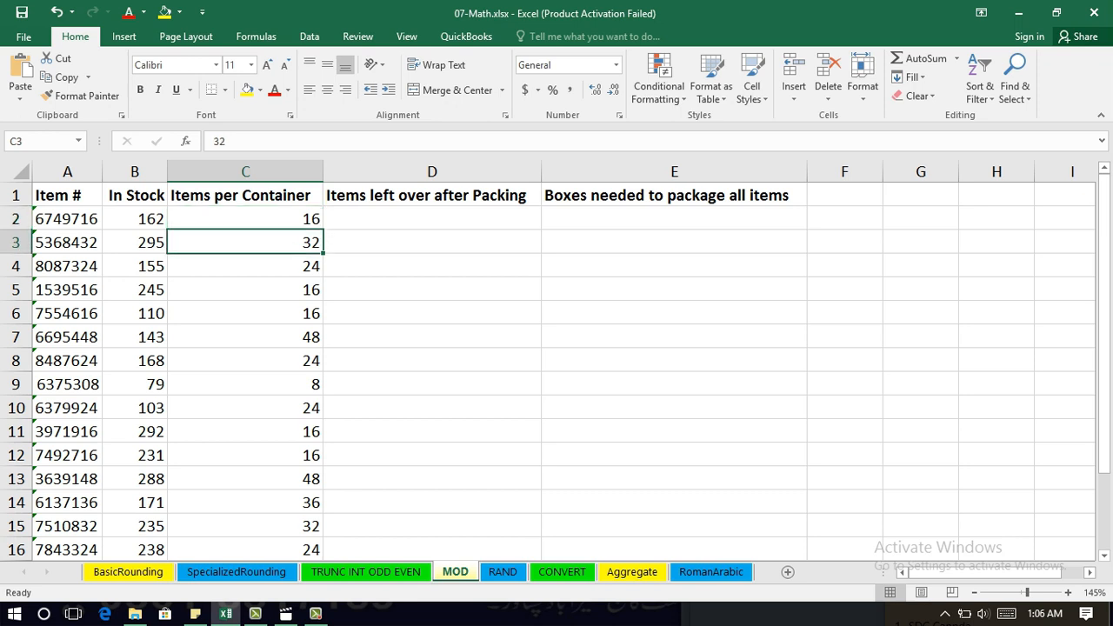
click(135, 219)
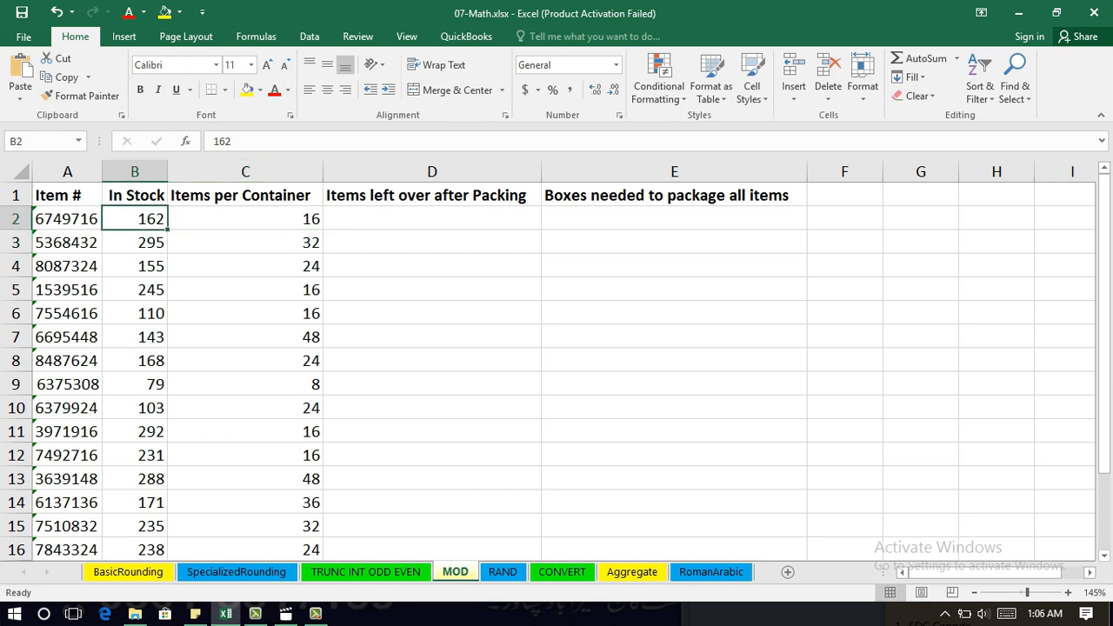
click(67, 219)
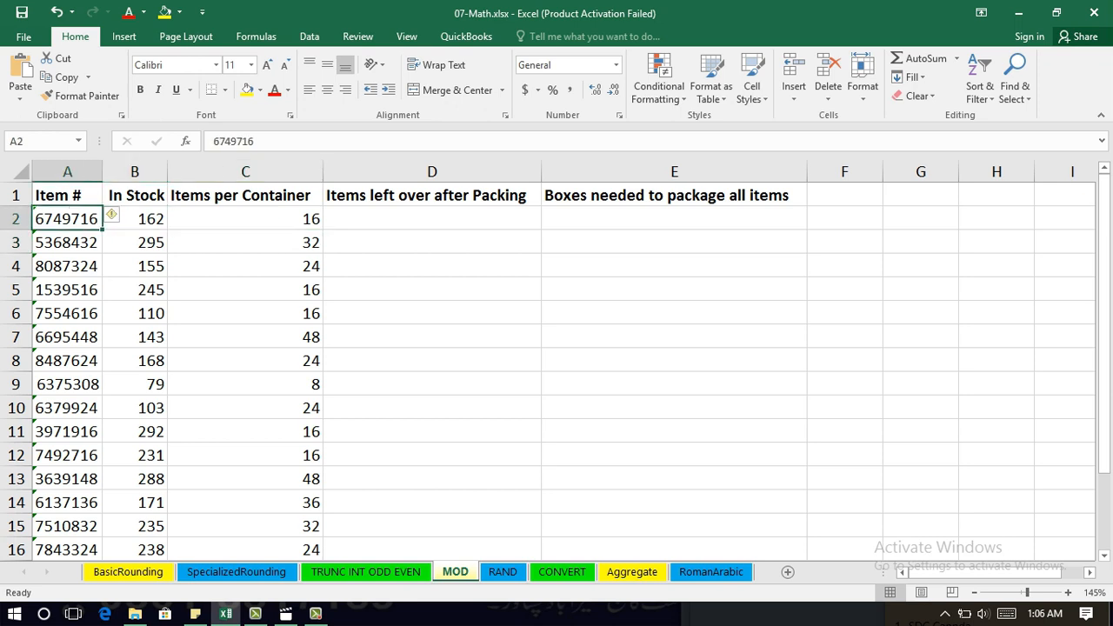
click(134, 219)
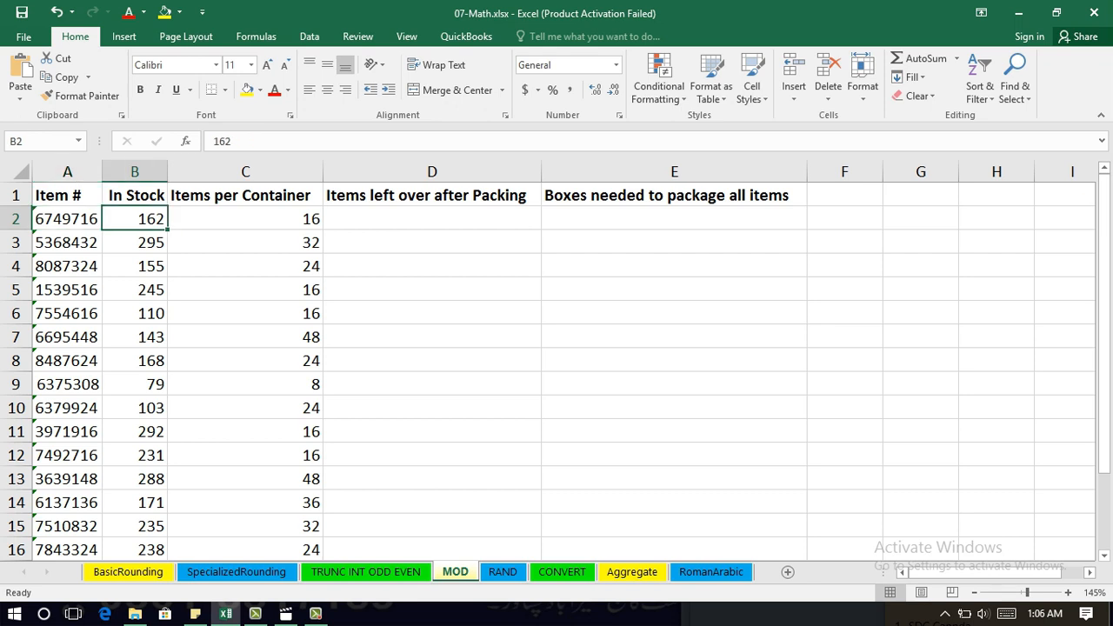
click(245, 219)
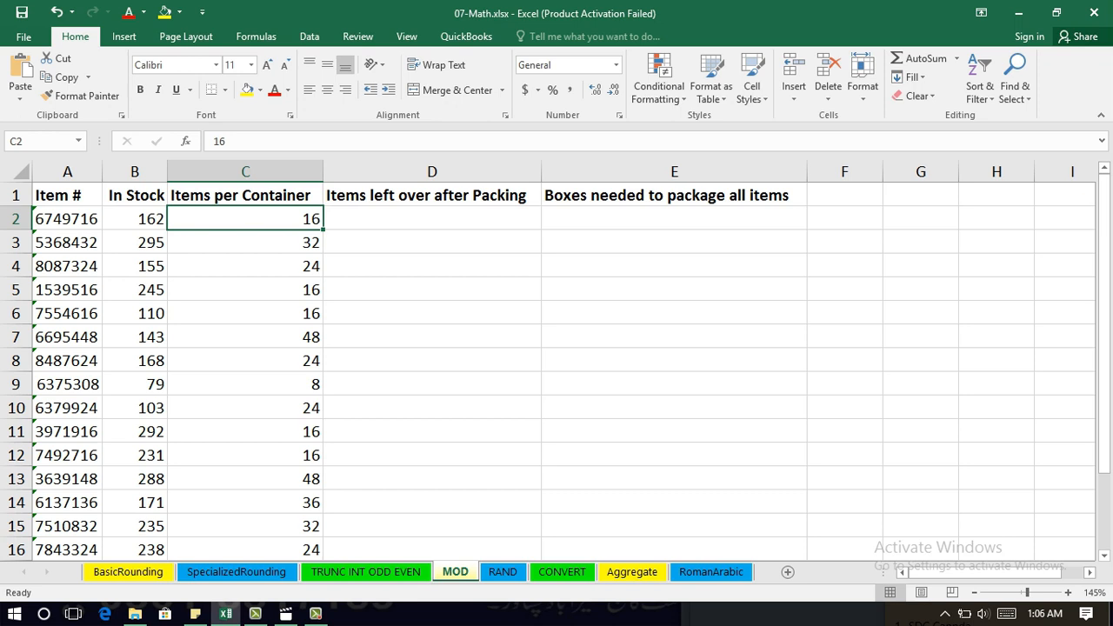
Enter the formula =MOD(B2,C2) in D2 to calculate the first item's leftovers after packing.
click(432, 219)
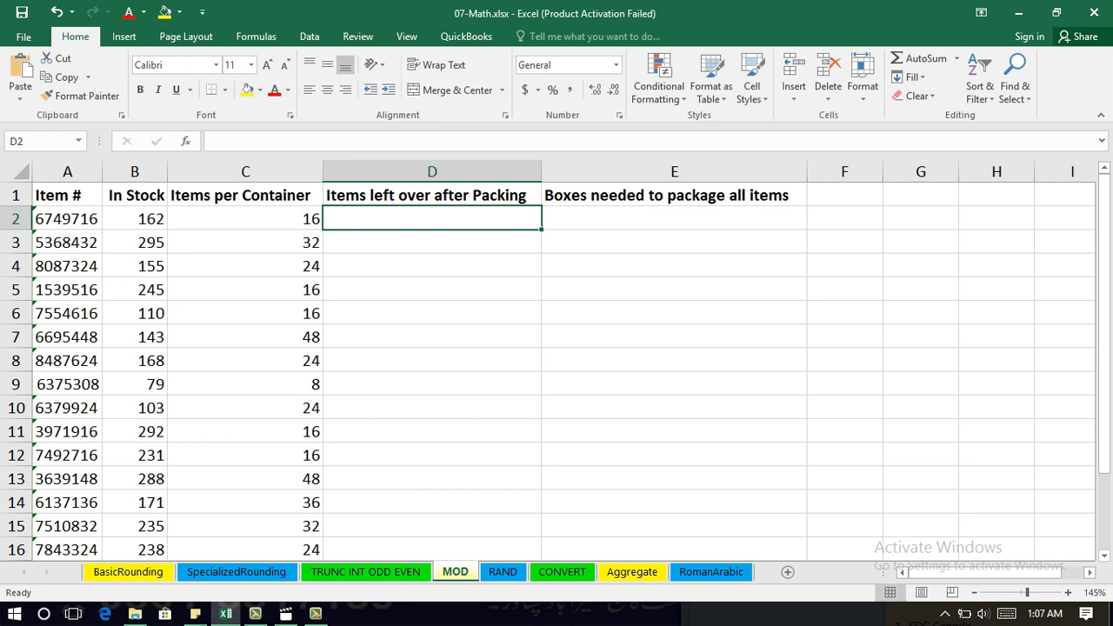
text(=MOD)
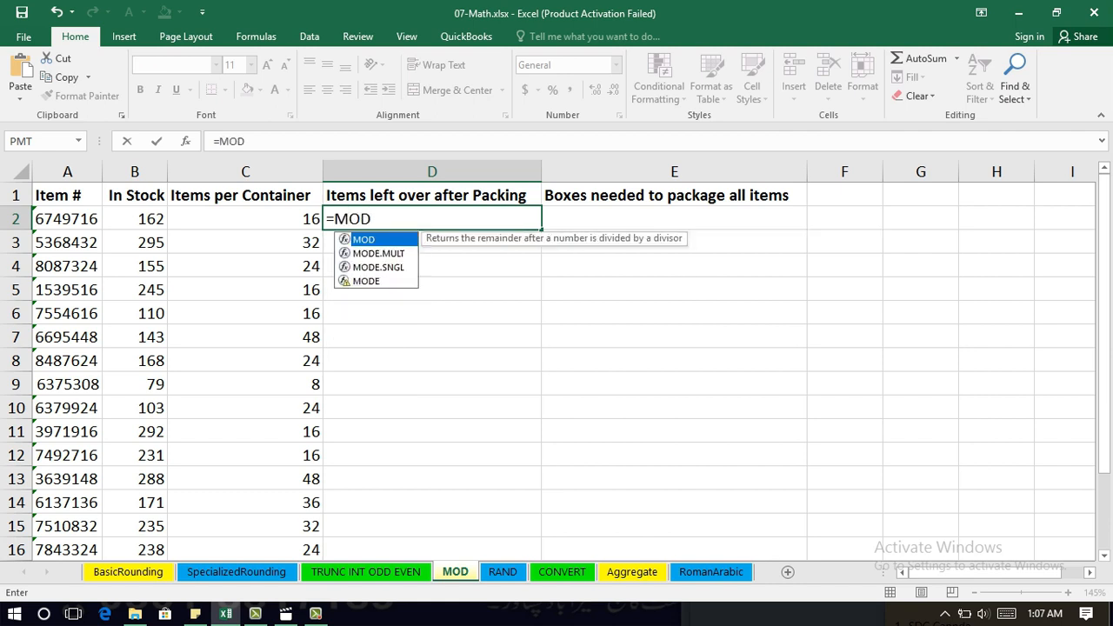
text(()
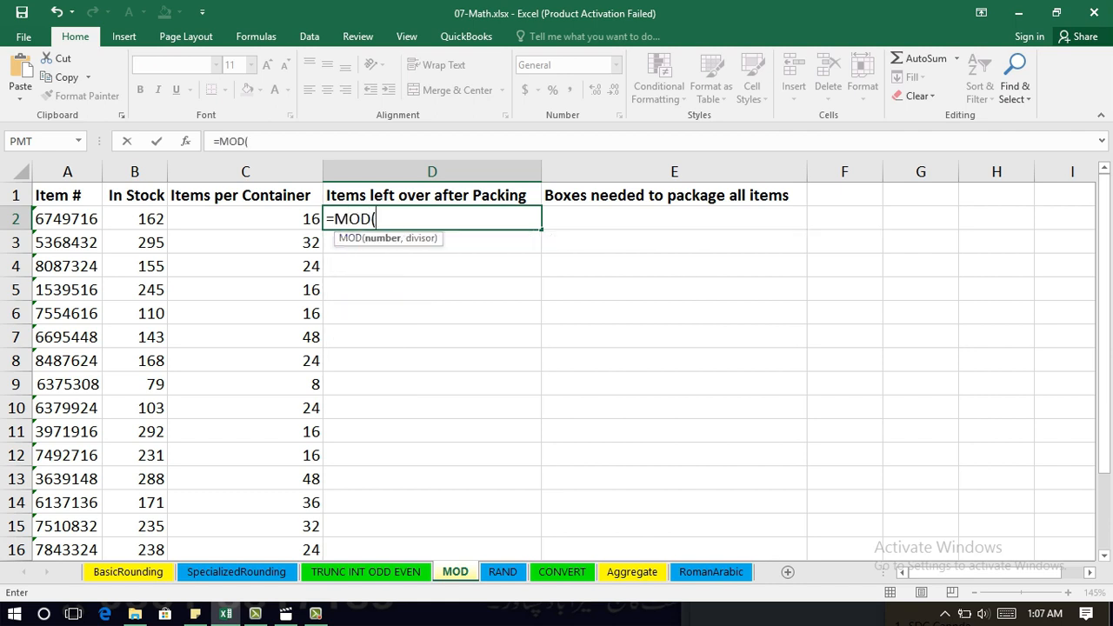
click(135, 219)
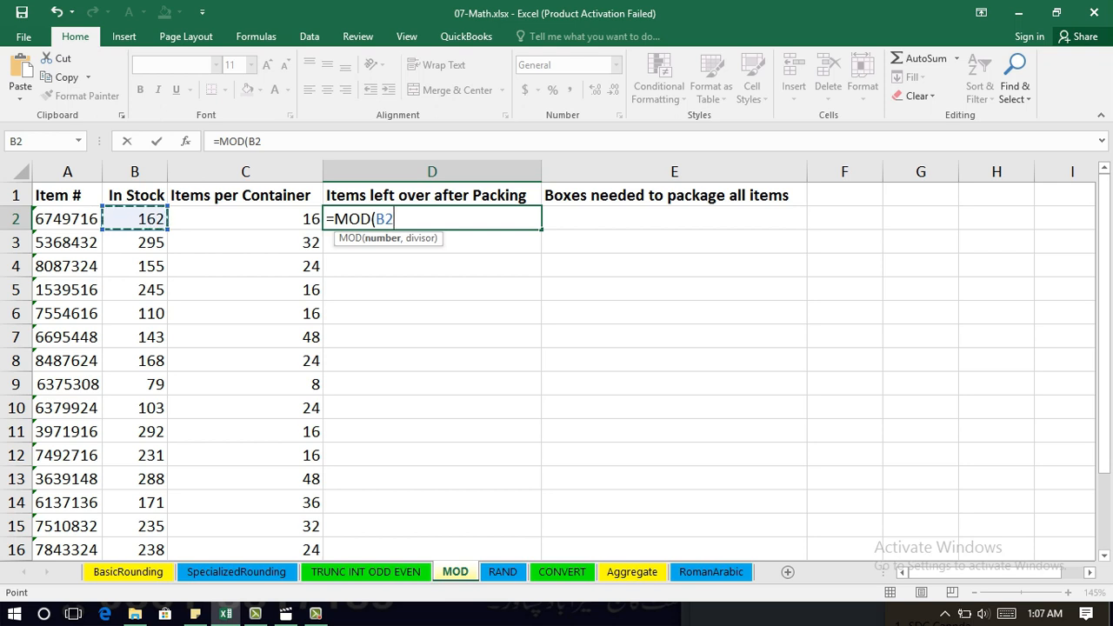
text(,)
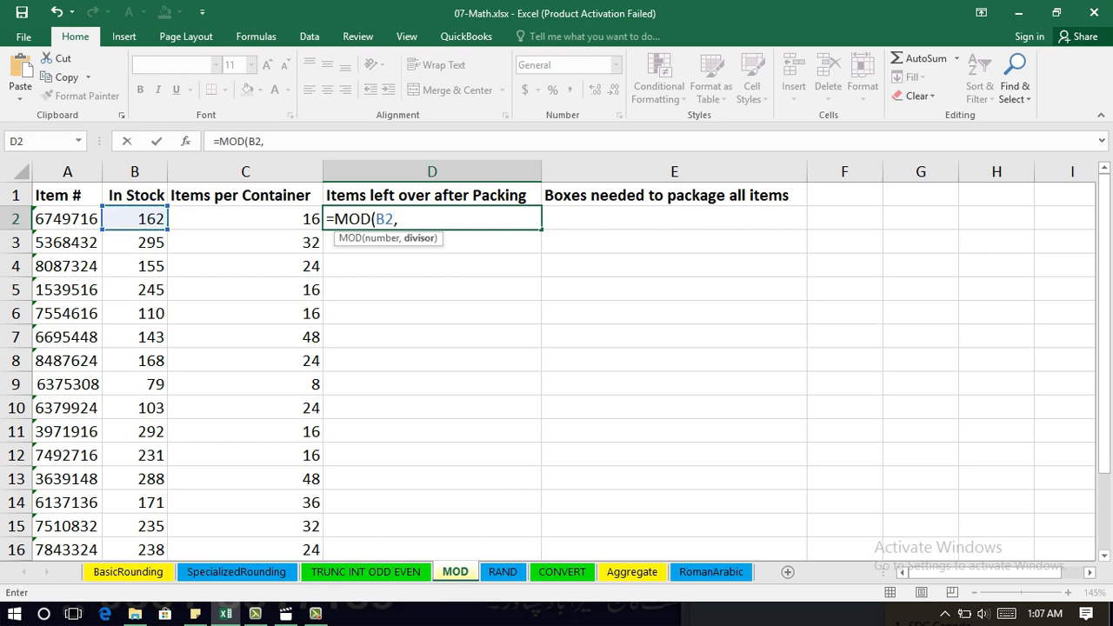
key(Left)
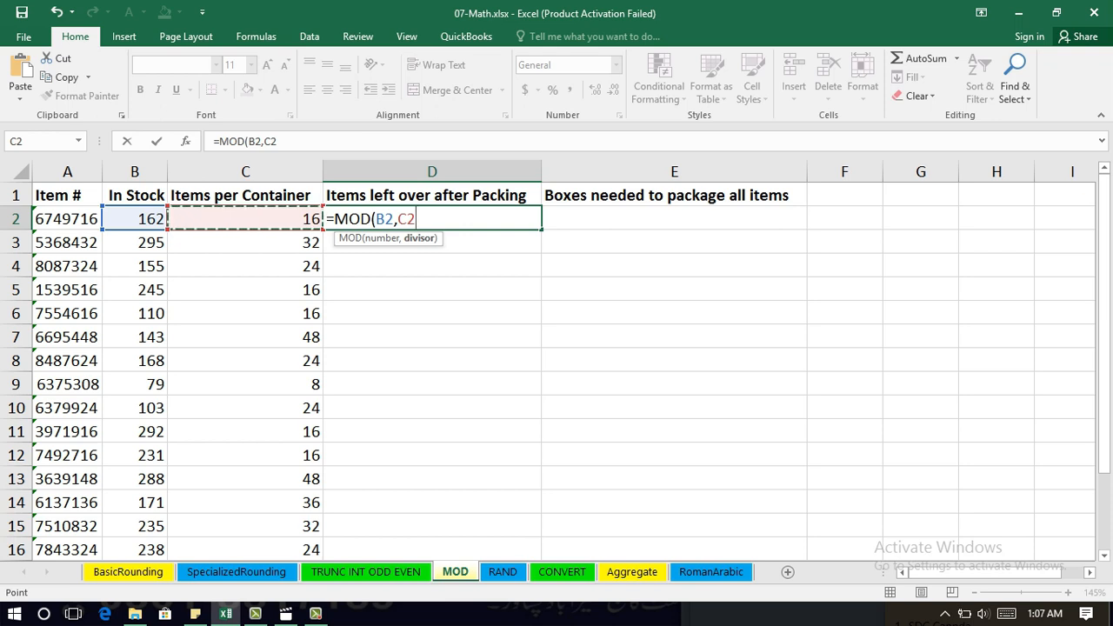
text())
key(Return)
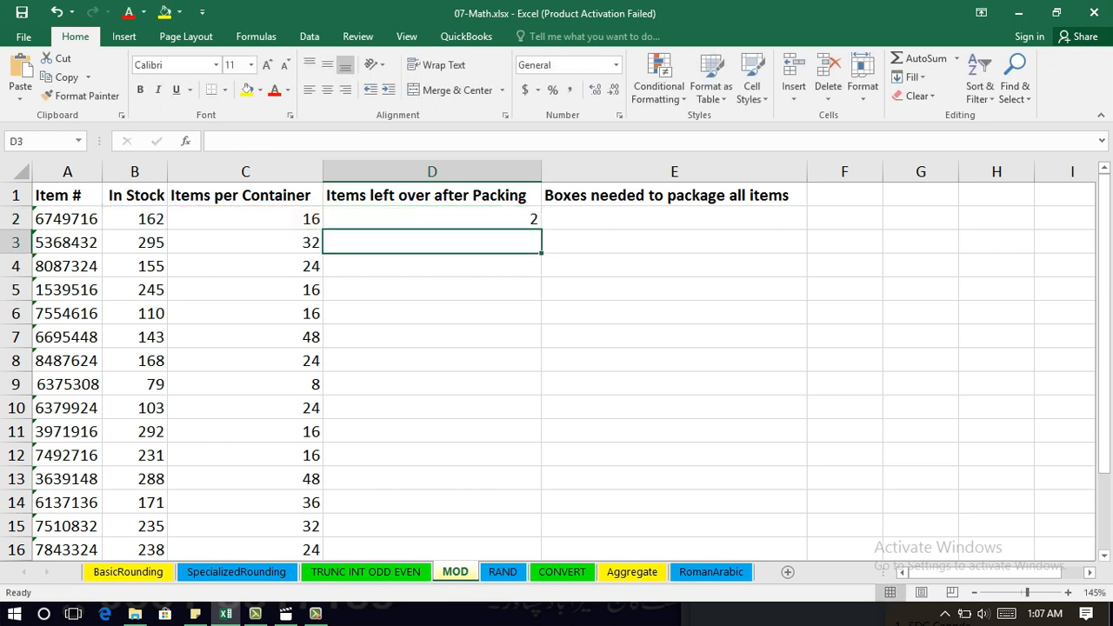
Fill the MOD formula from D2 down the items left over column and check the result in row 8.
key(Up)
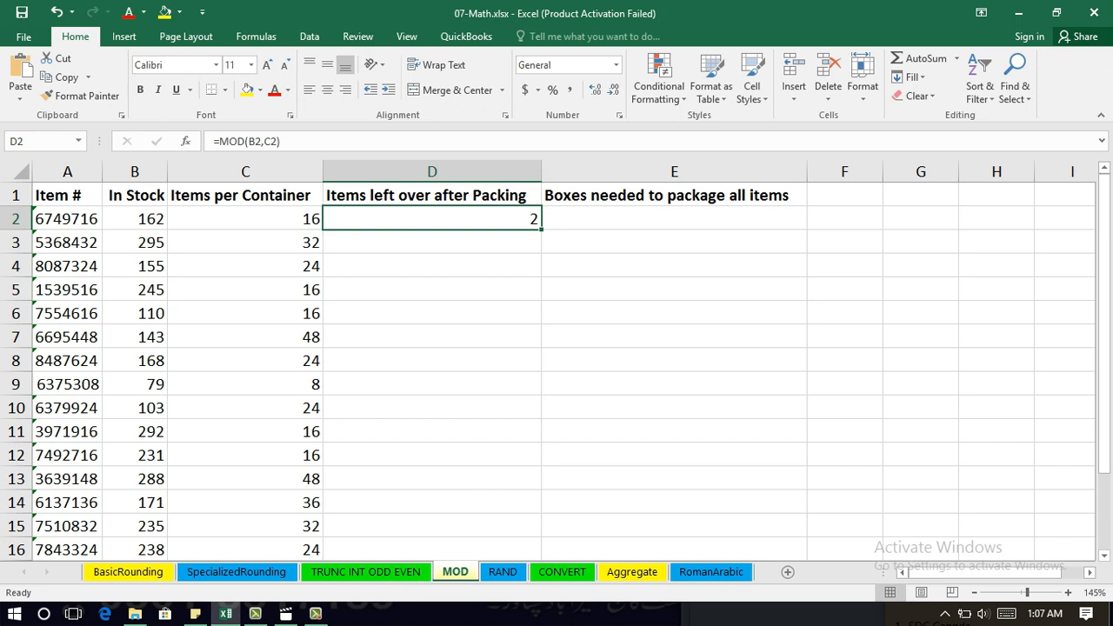
double_click(541, 229)
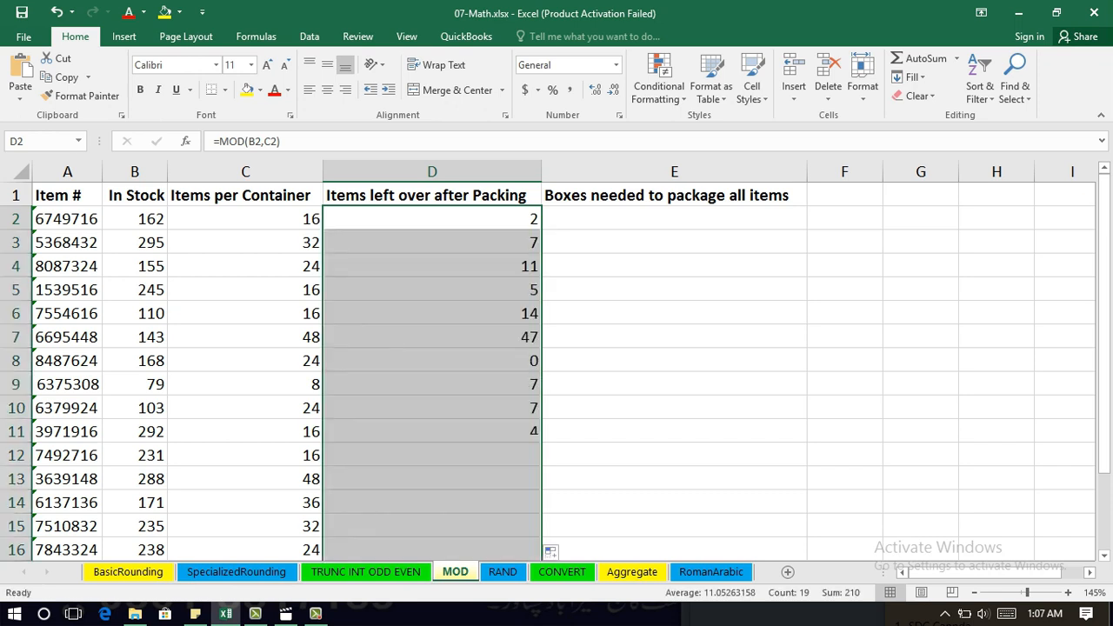
click(432, 361)
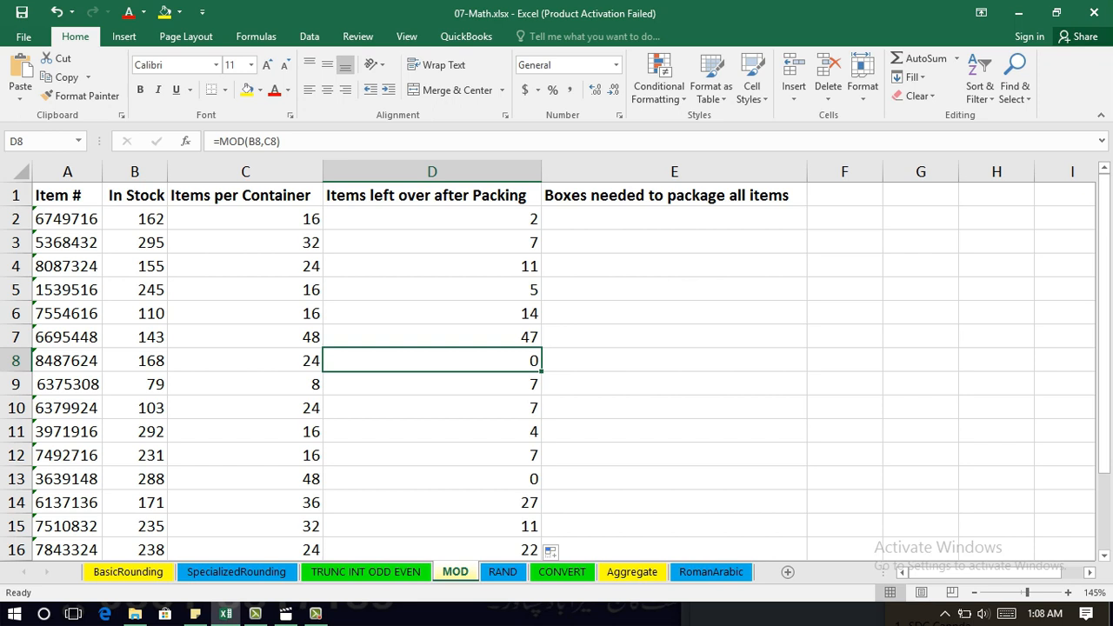
click(432, 219)
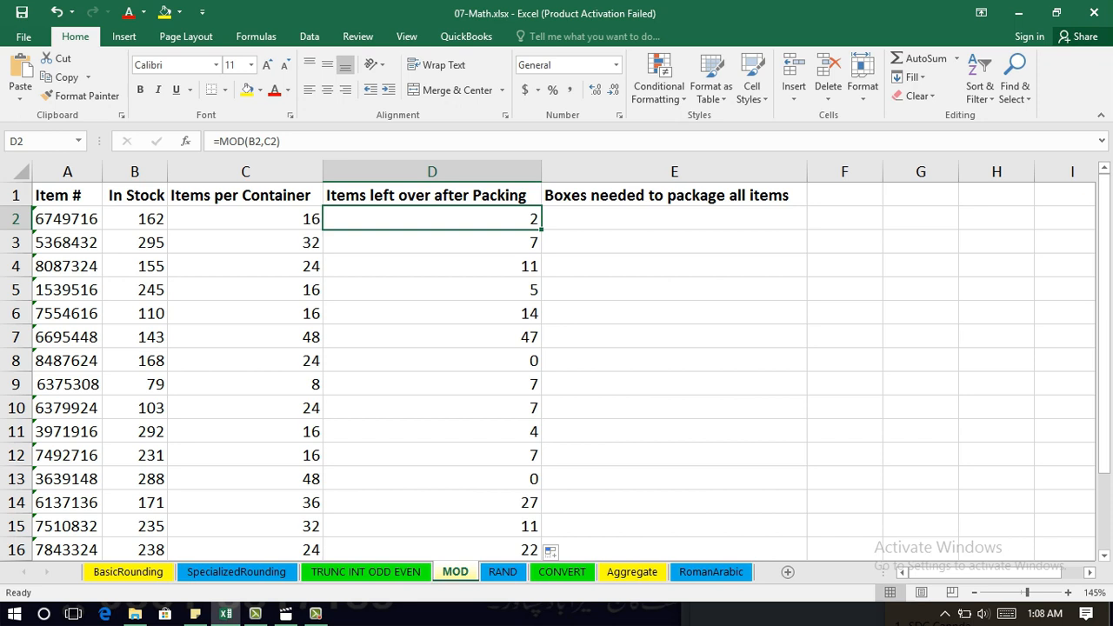
Enter the formula =ROUNDUP(B2/C2,0) in E2 to calculate the boxes needed for the first item.
click(674, 218)
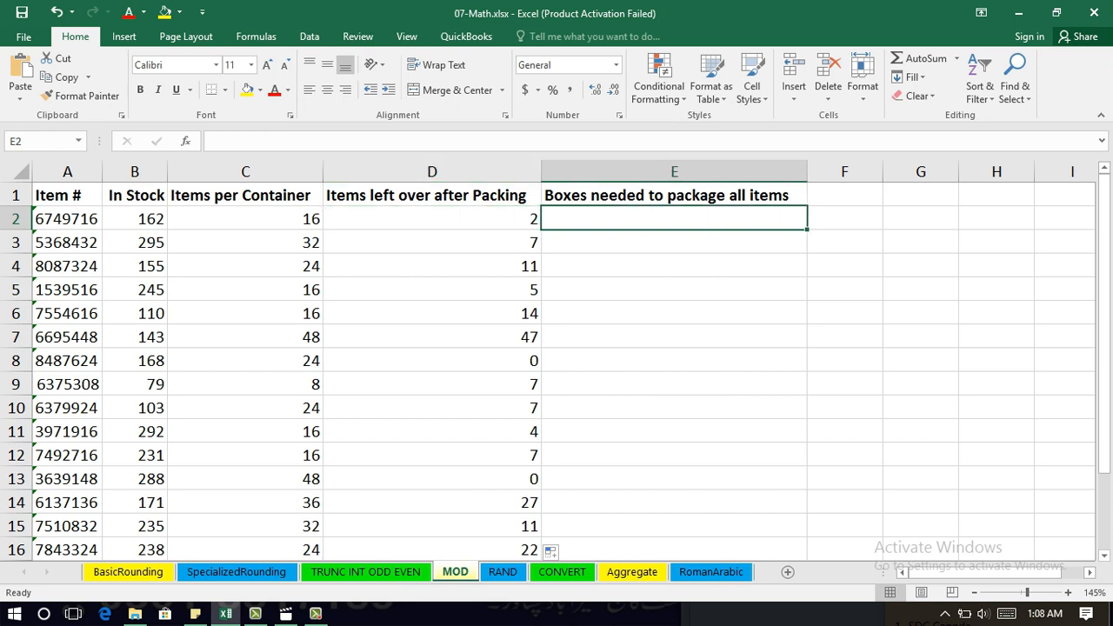
text(=R)
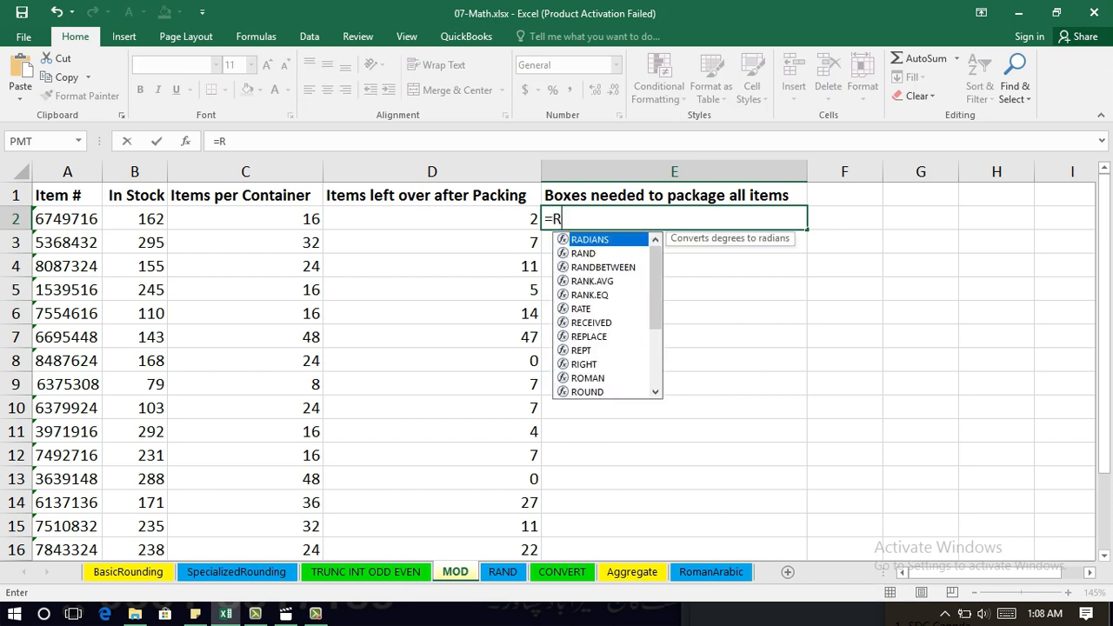
text(OUNDUP)
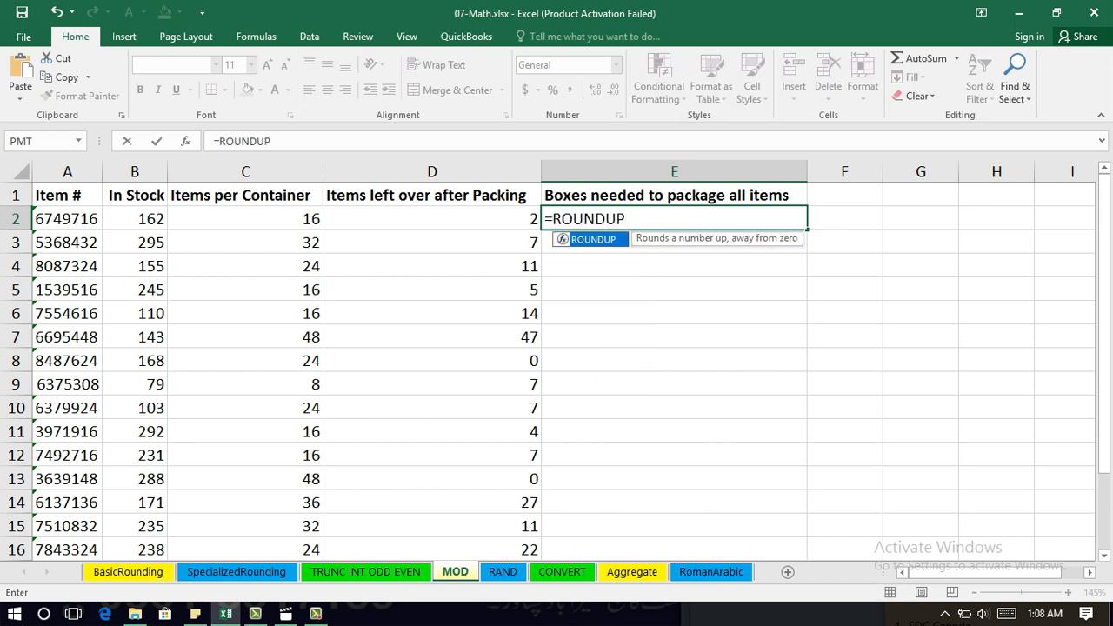
text(()
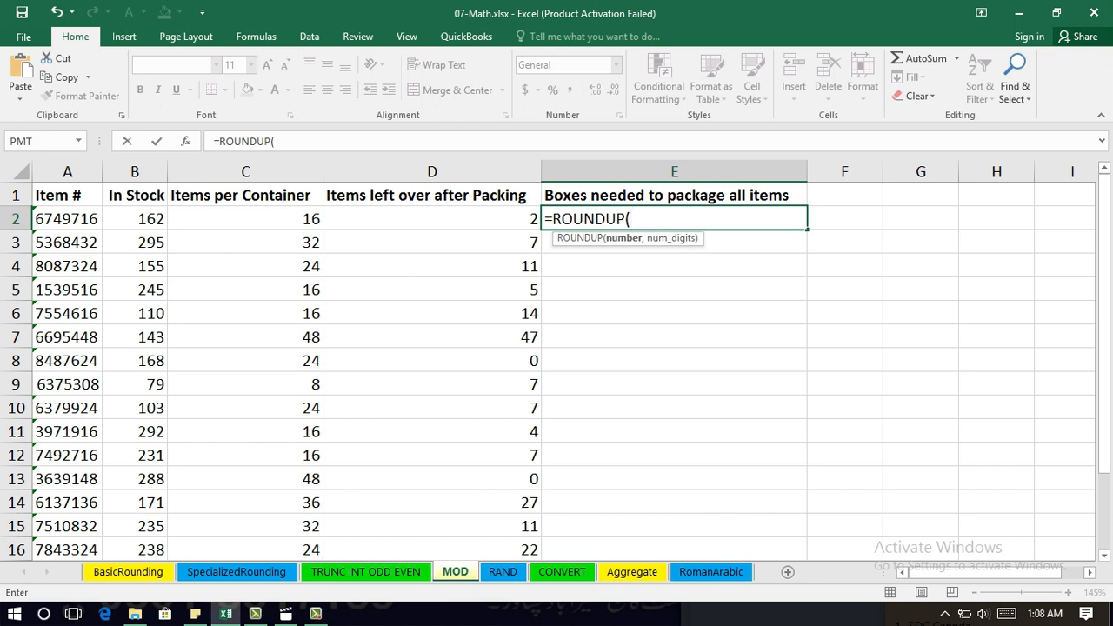
click(135, 219)
text(/)
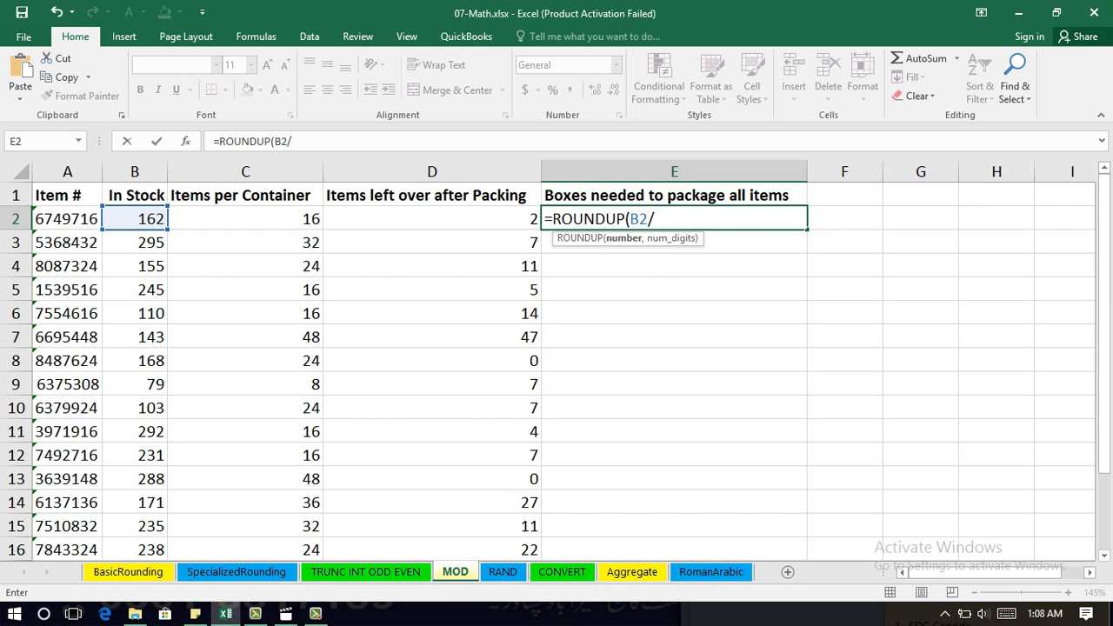
click(245, 219)
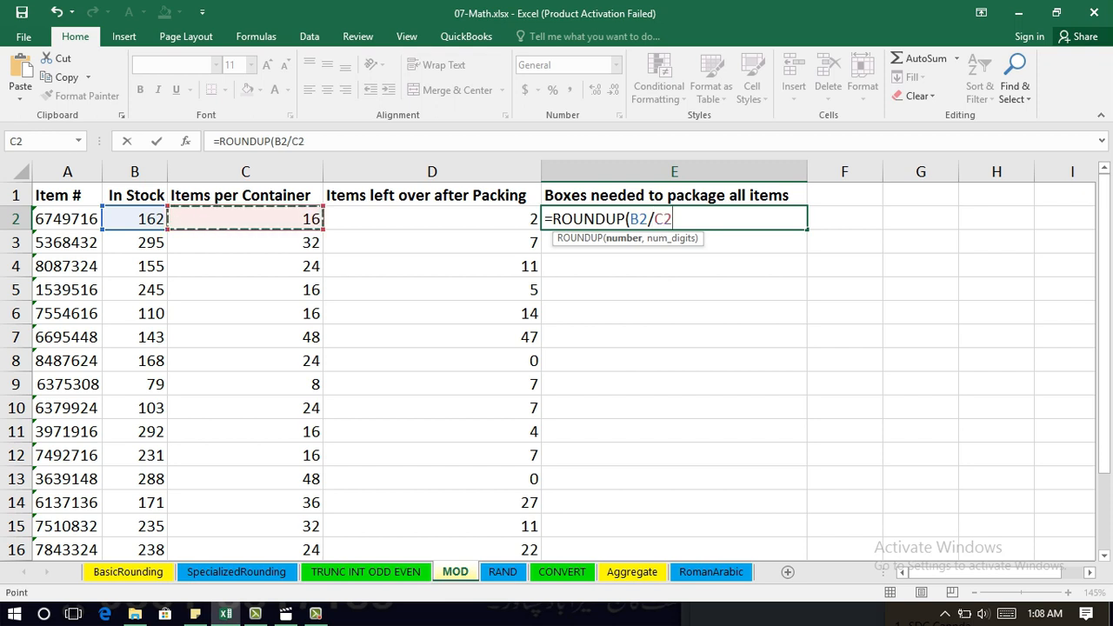
text(,)
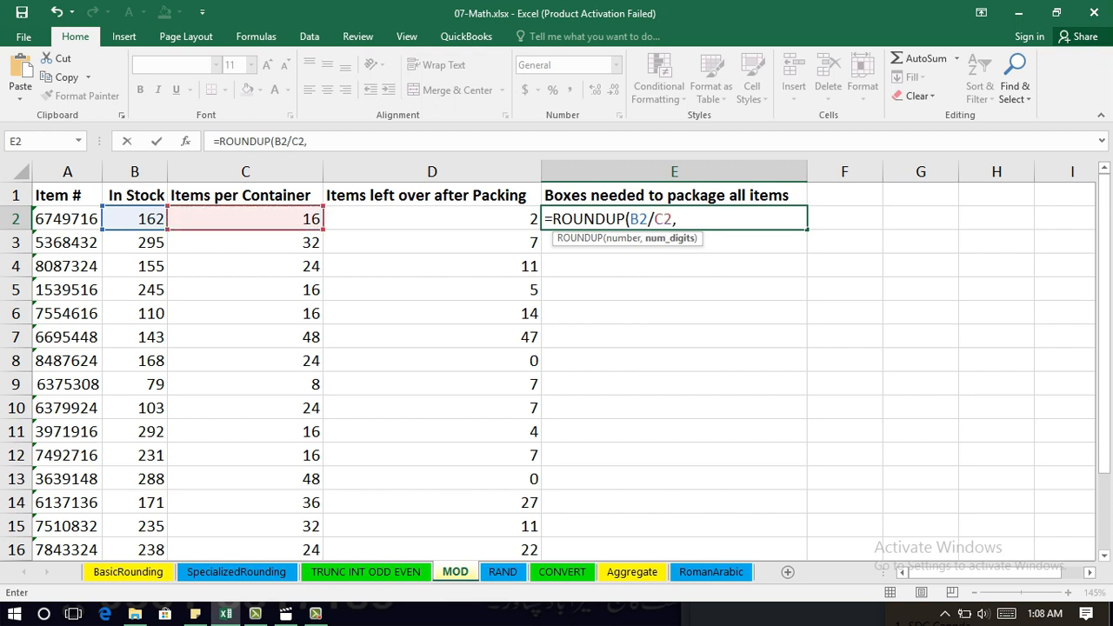
text(0)
key(Return)
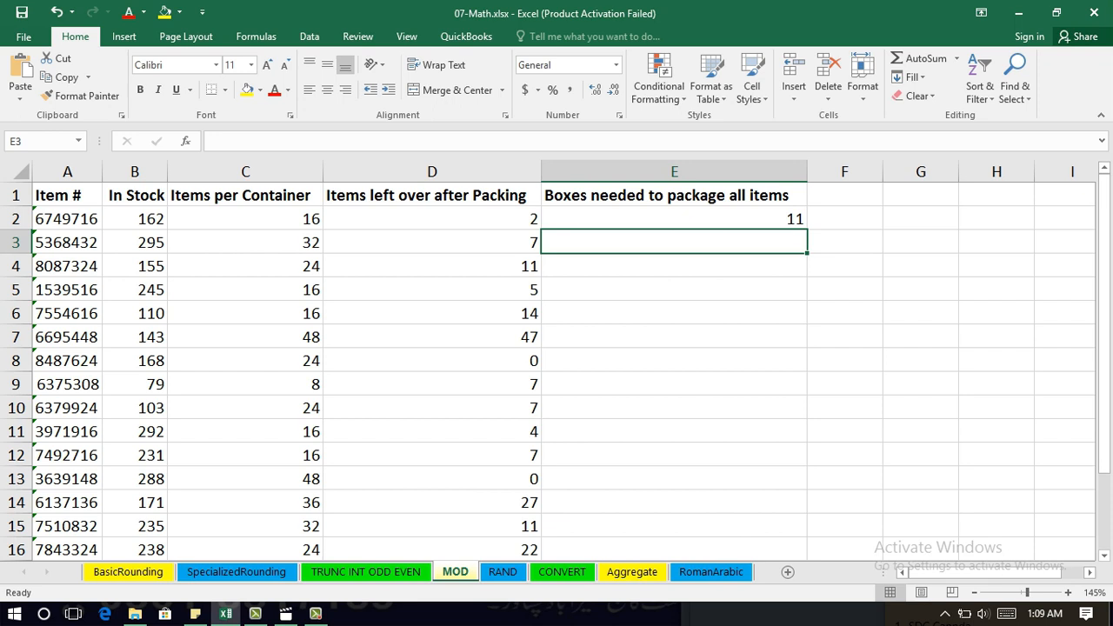
Fill the ROUNDUP formula from E2 down the boxes needed column.
click(674, 219)
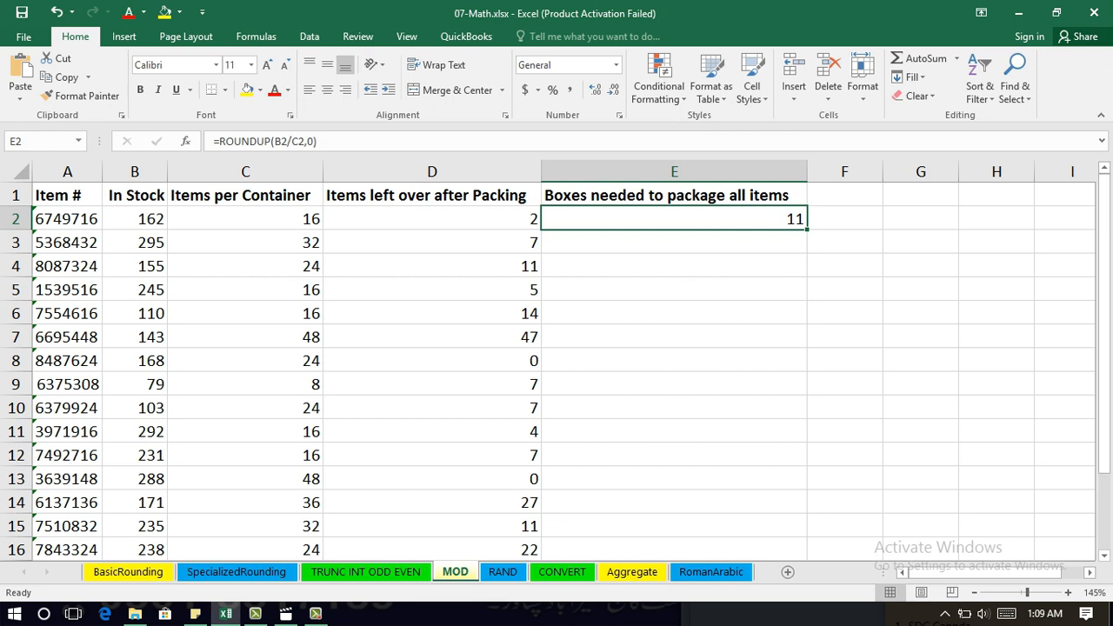
double_click(807, 230)
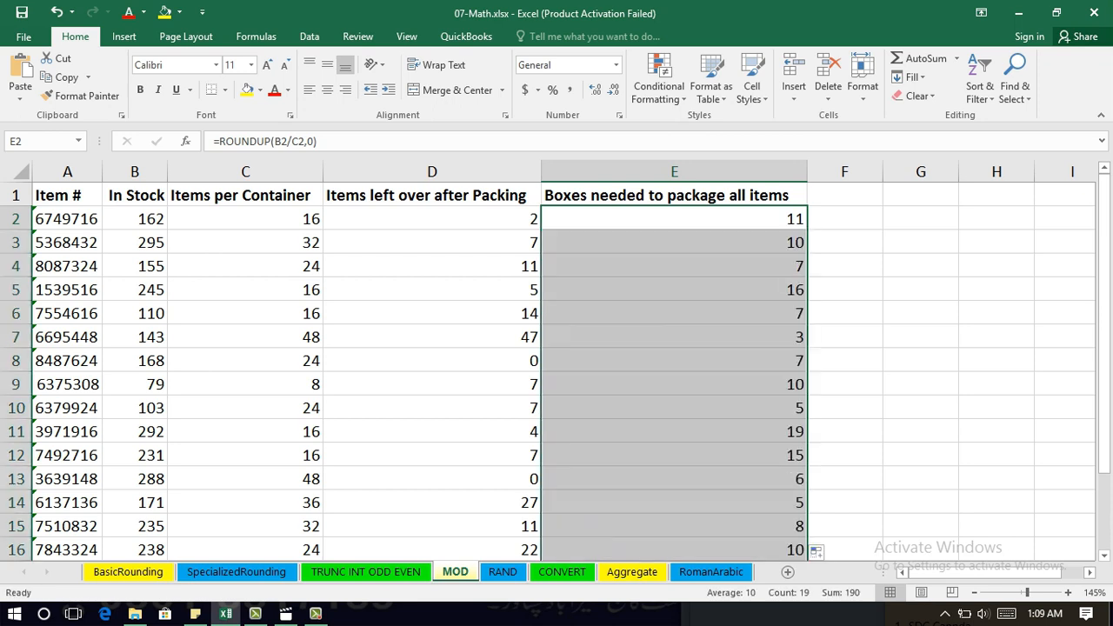
click(674, 219)
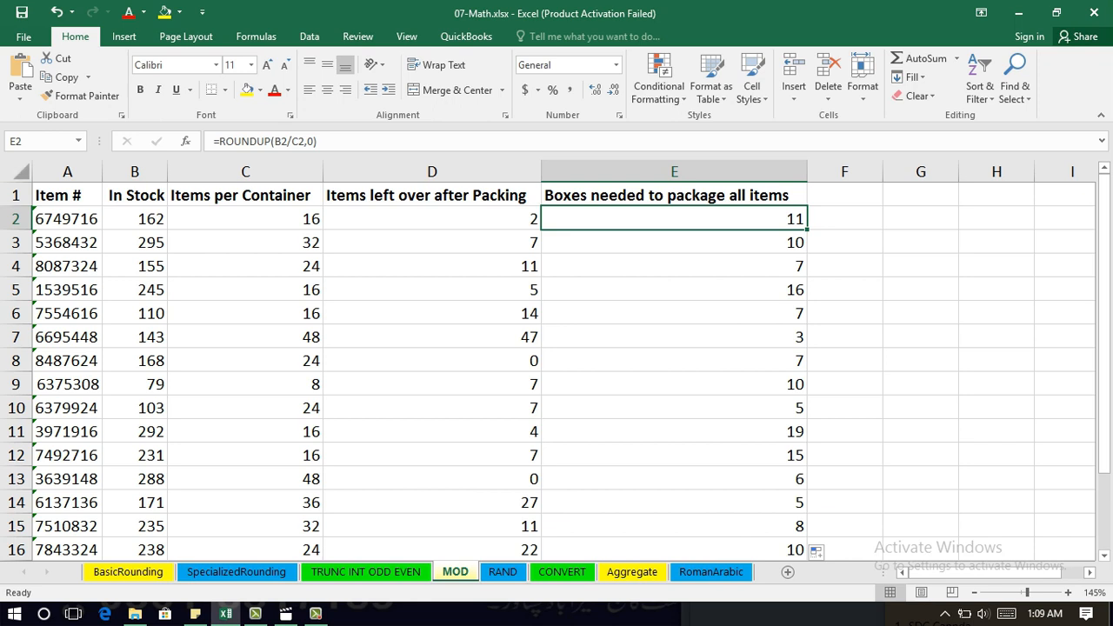
Start a formula-based conditional formatting rule for the whole sheet with the formula =MOD(ROW(),5)=0.
key(ctrl+a)
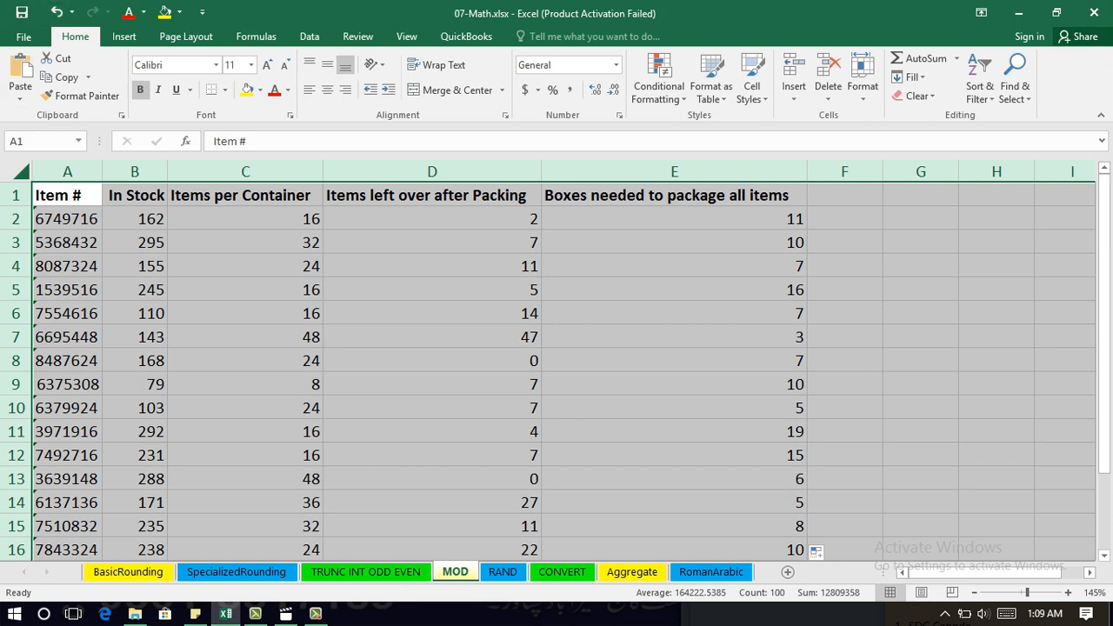
click(658, 87)
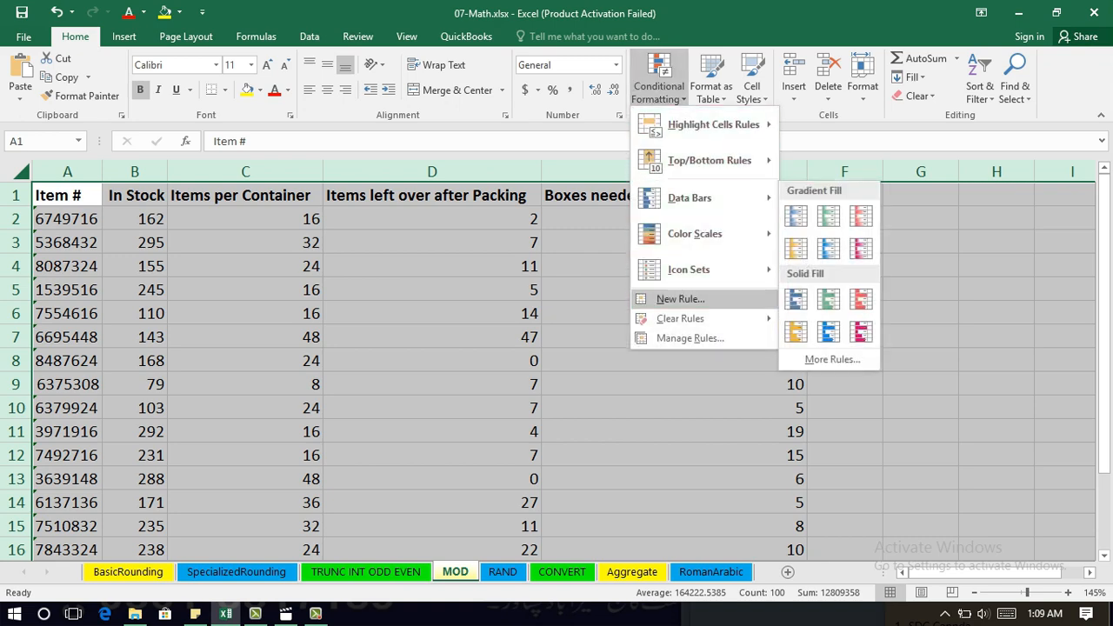
click(680, 298)
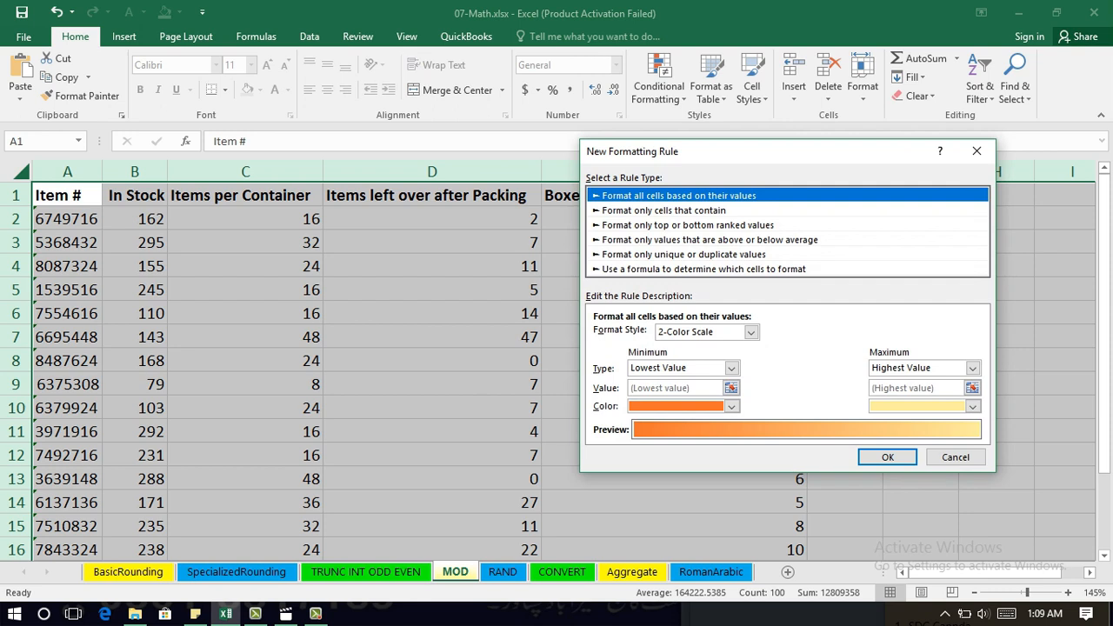
click(704, 270)
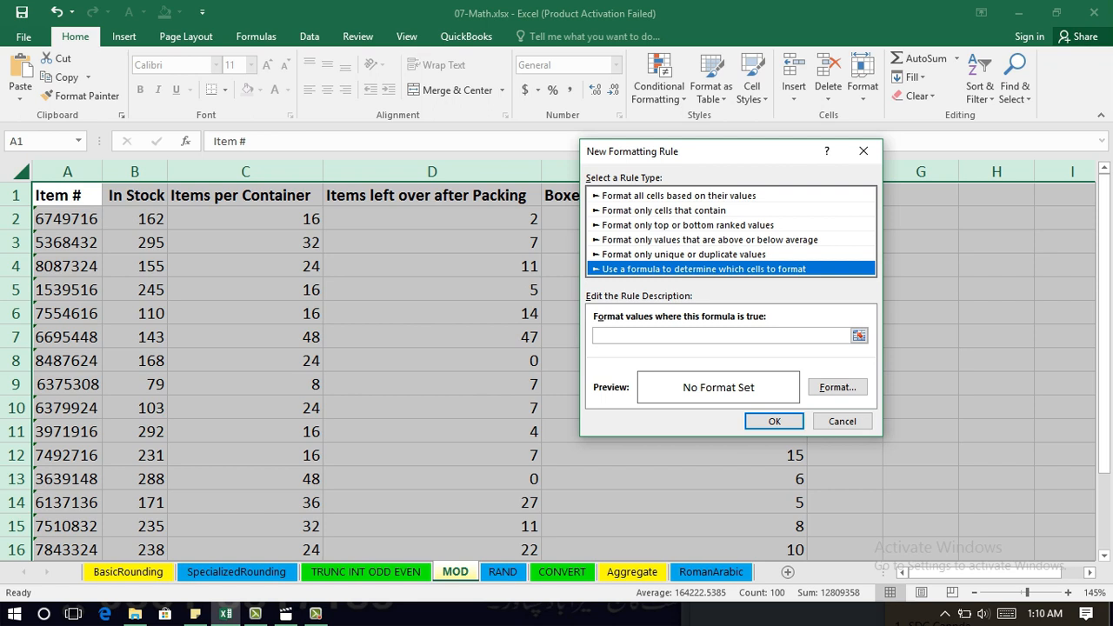
click(687, 336)
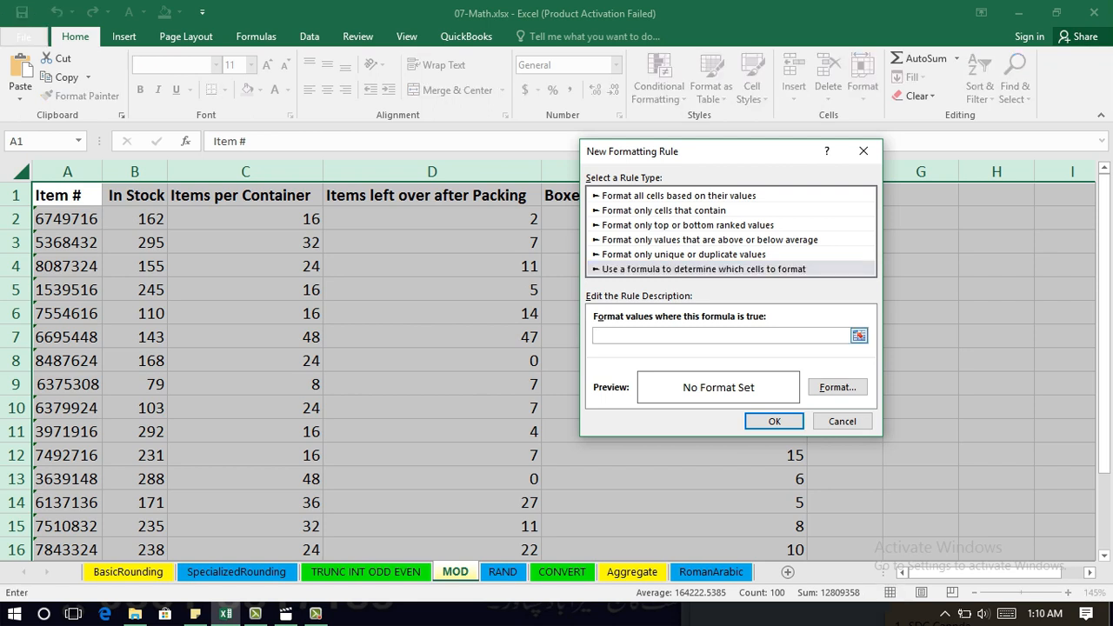
text(=MOD)
text((ROW(),5)=0)
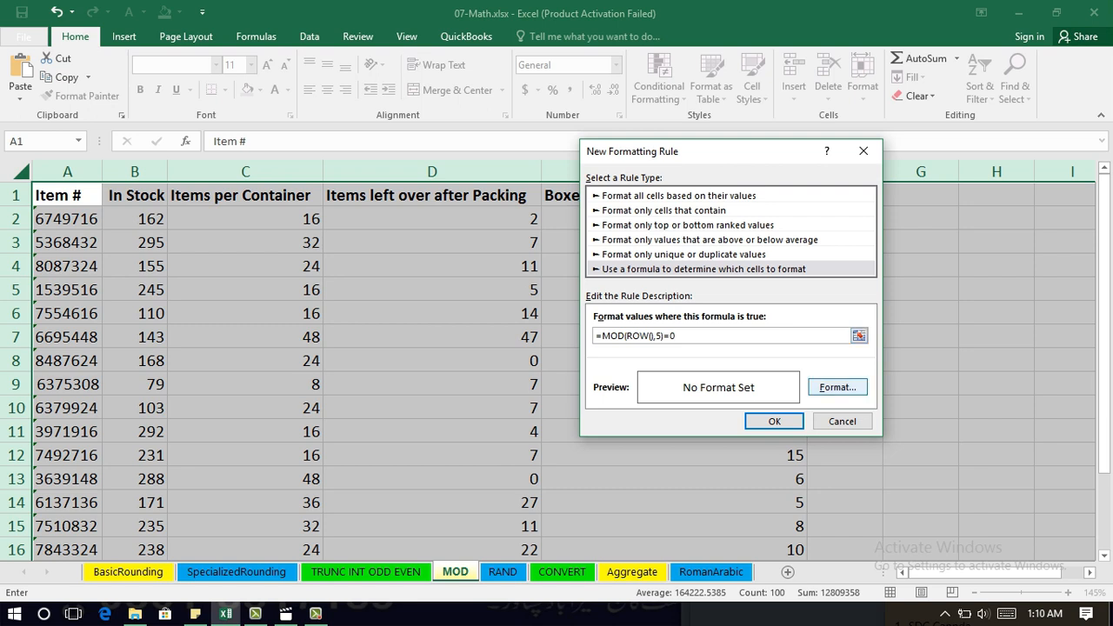
Set the rule's font color to standard yellow and apply the rule to the sheet.
click(837, 388)
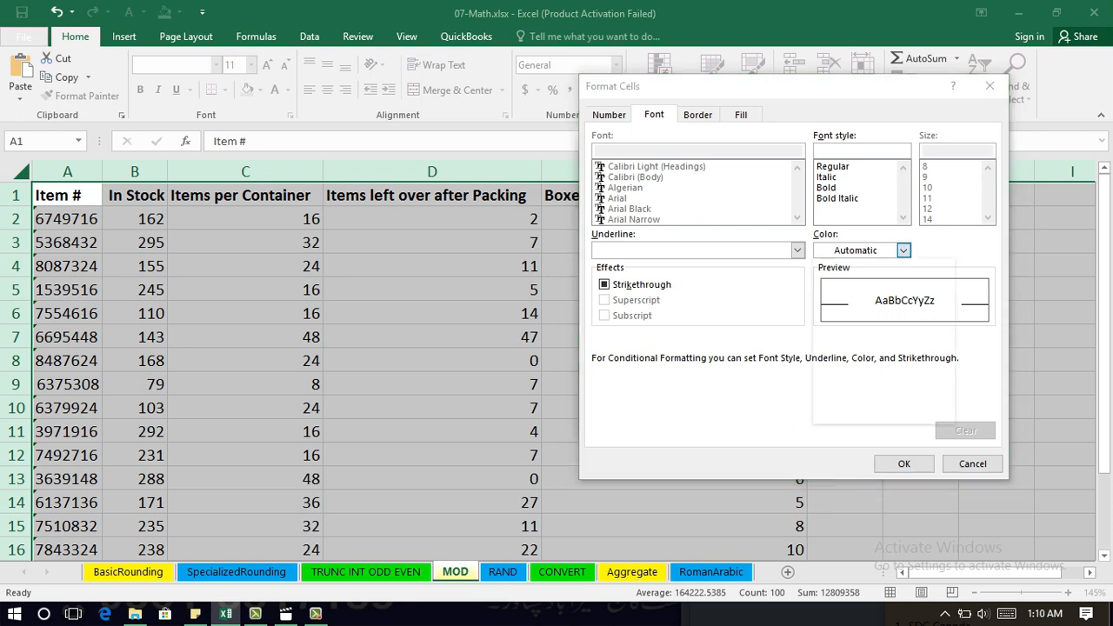
click(904, 250)
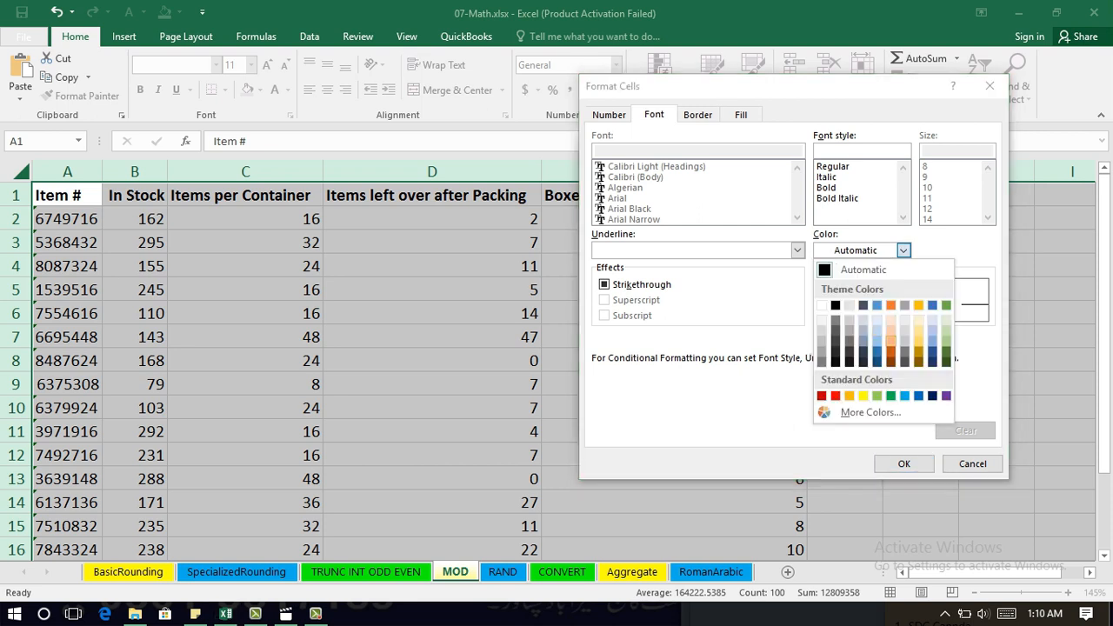
click(877, 330)
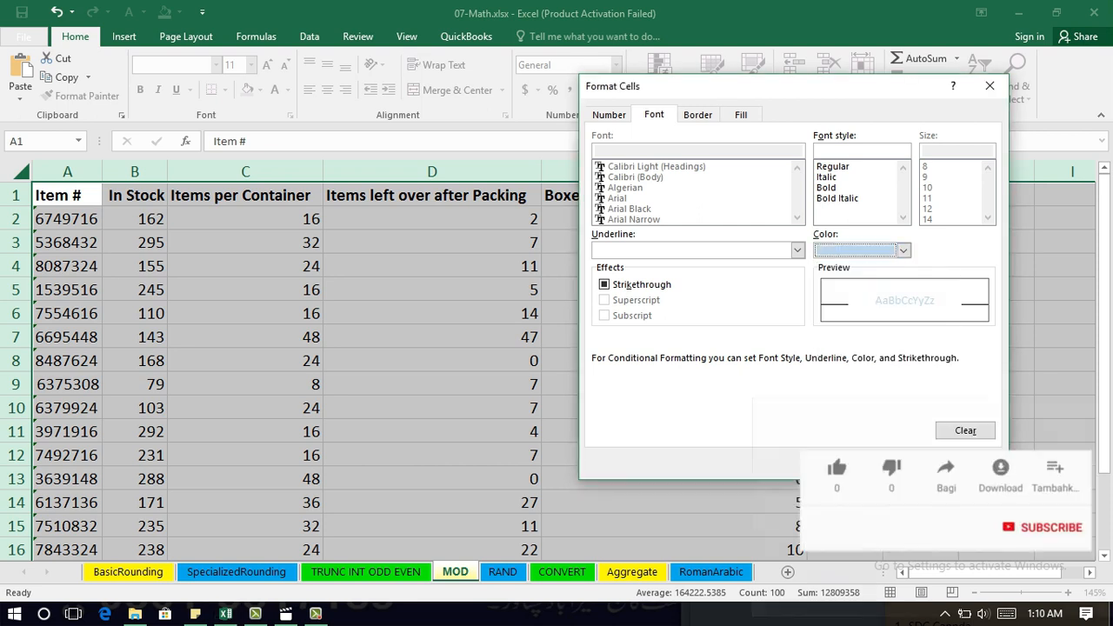
click(903, 250)
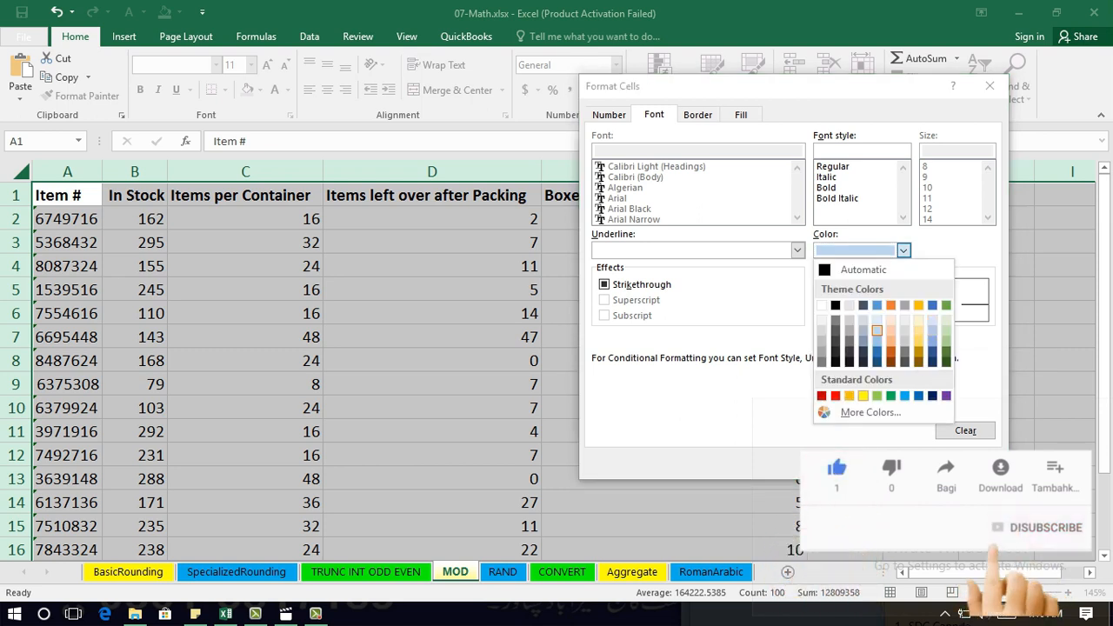
click(863, 396)
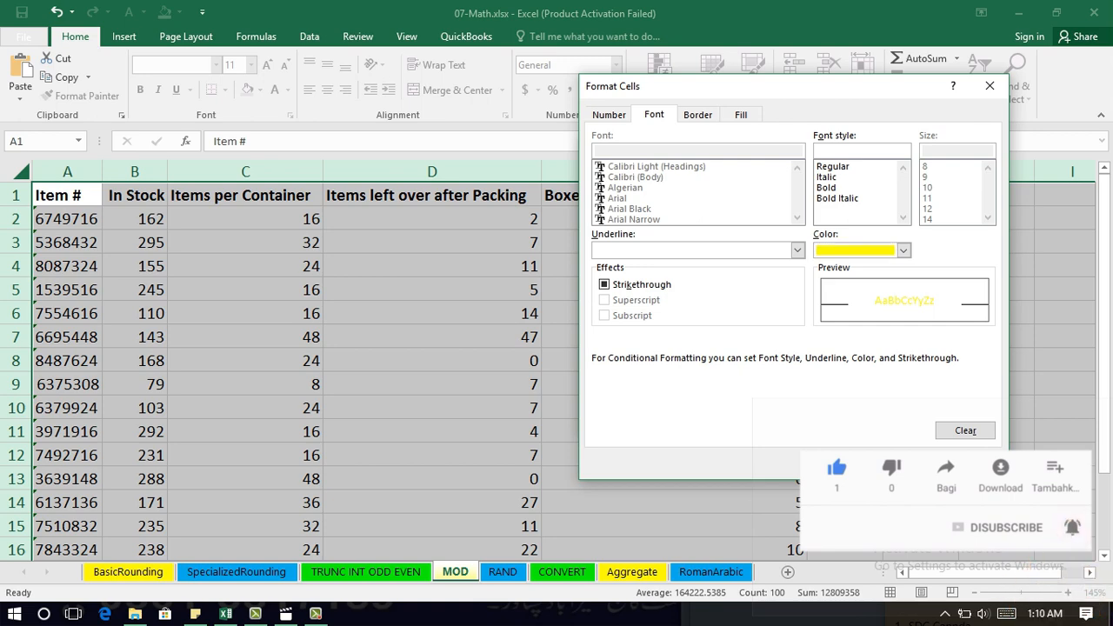
key(Return)
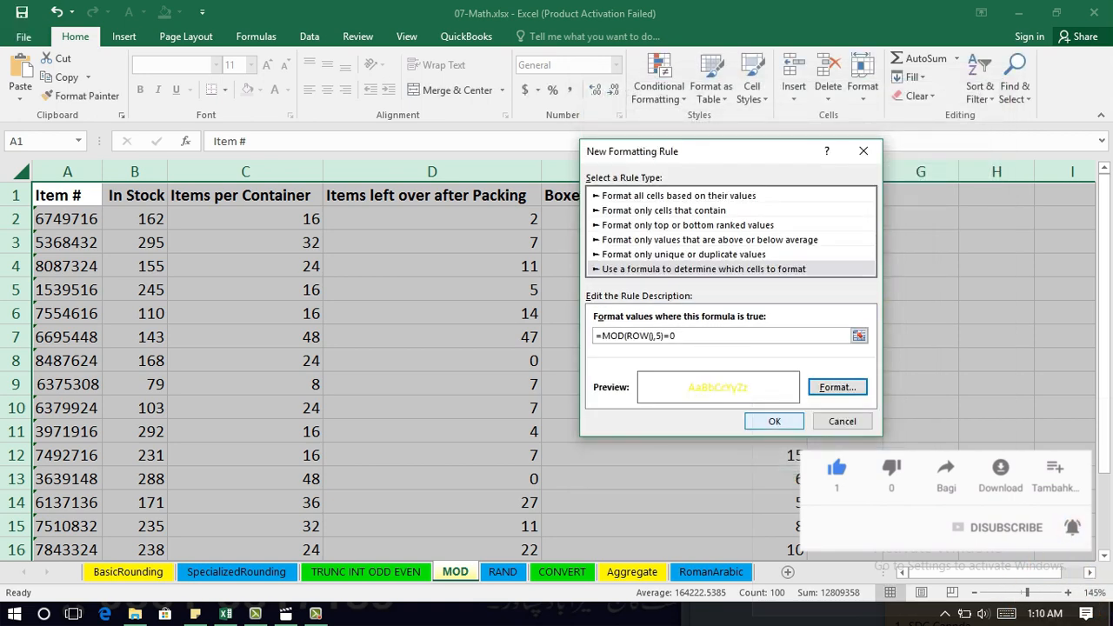
click(774, 421)
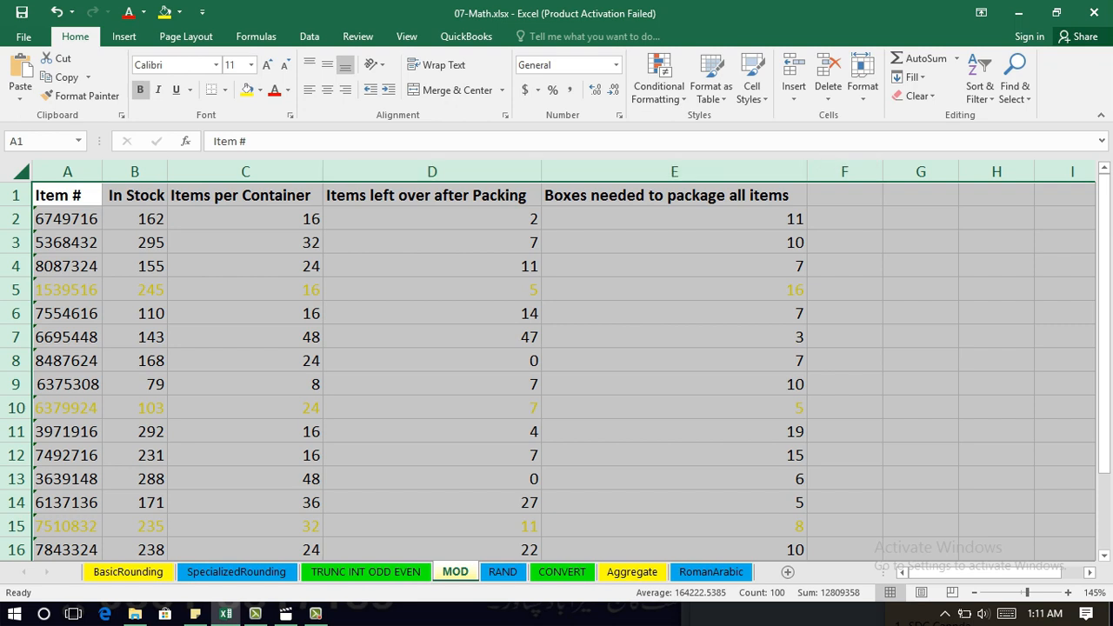
Start a second formula-based conditional formatting rule for the whole sheet, again using =MOD(ROW(),5)=0.
click(658, 82)
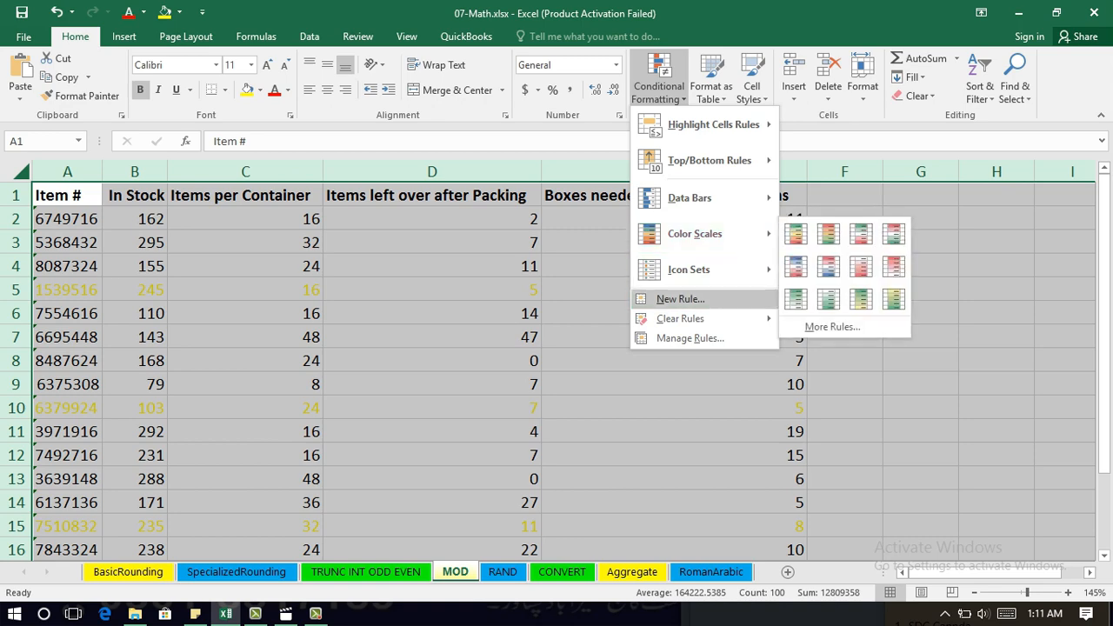
click(680, 298)
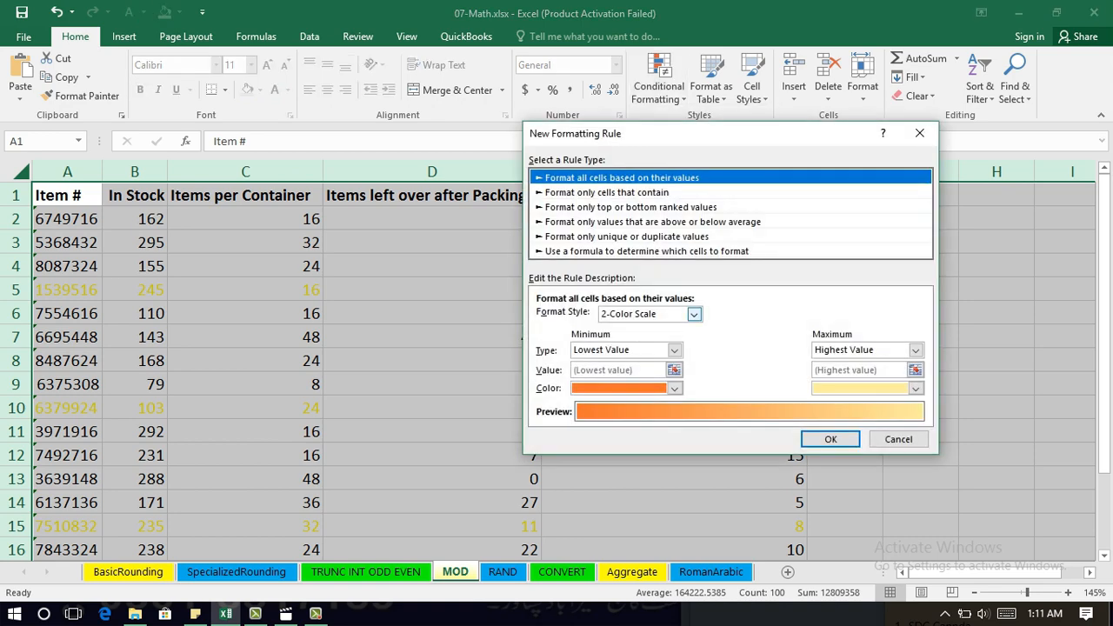
click(646, 251)
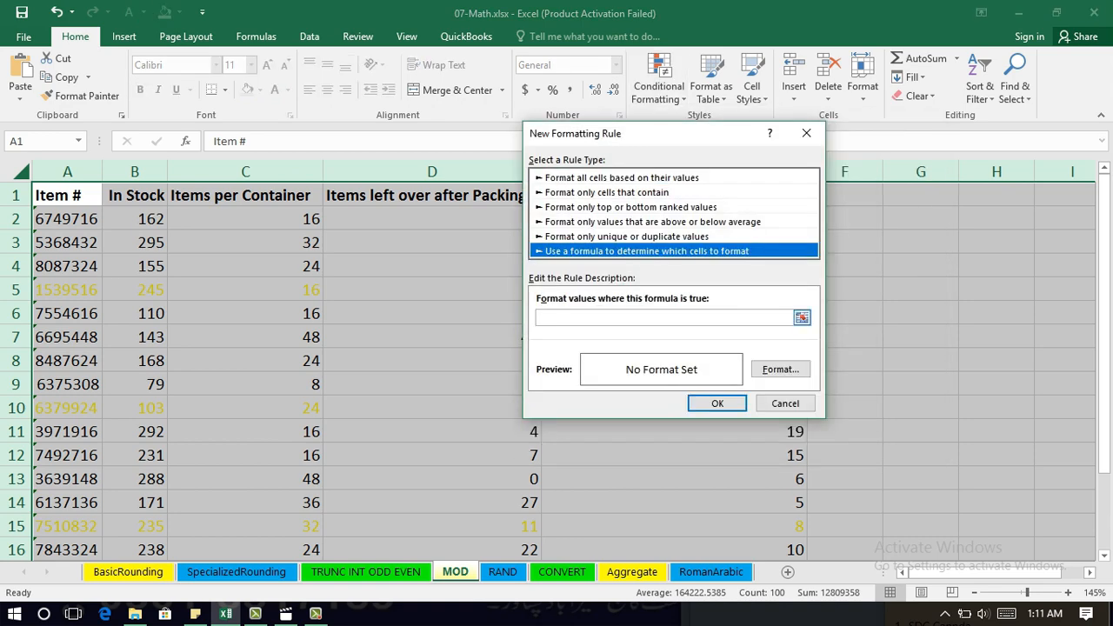
click(664, 319)
text(=)
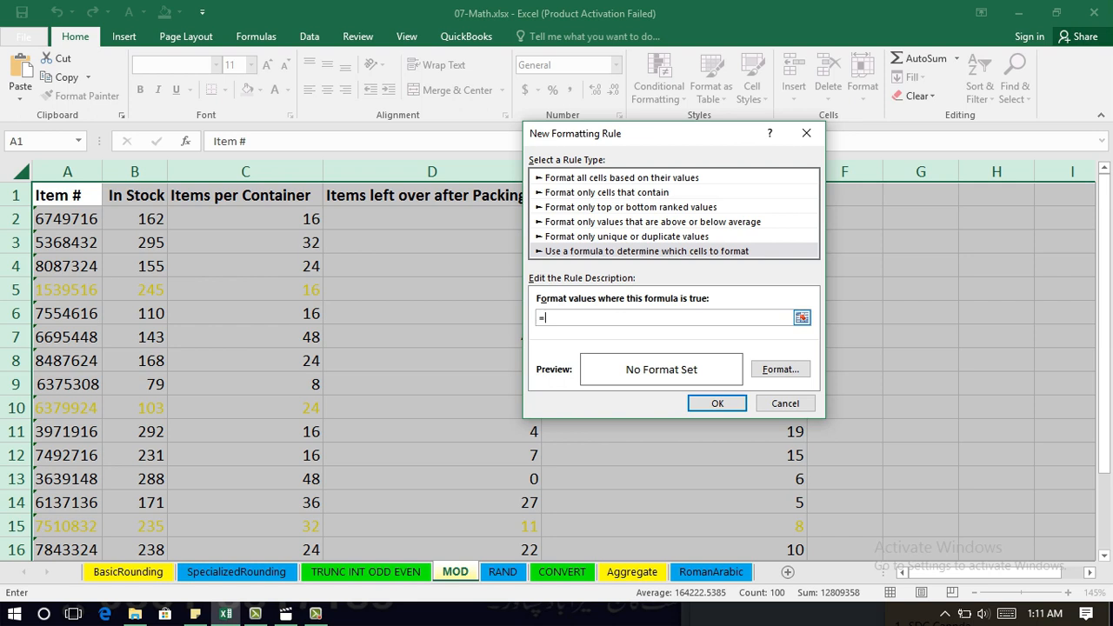
text(MOD(ROW())
text(,5)=0)
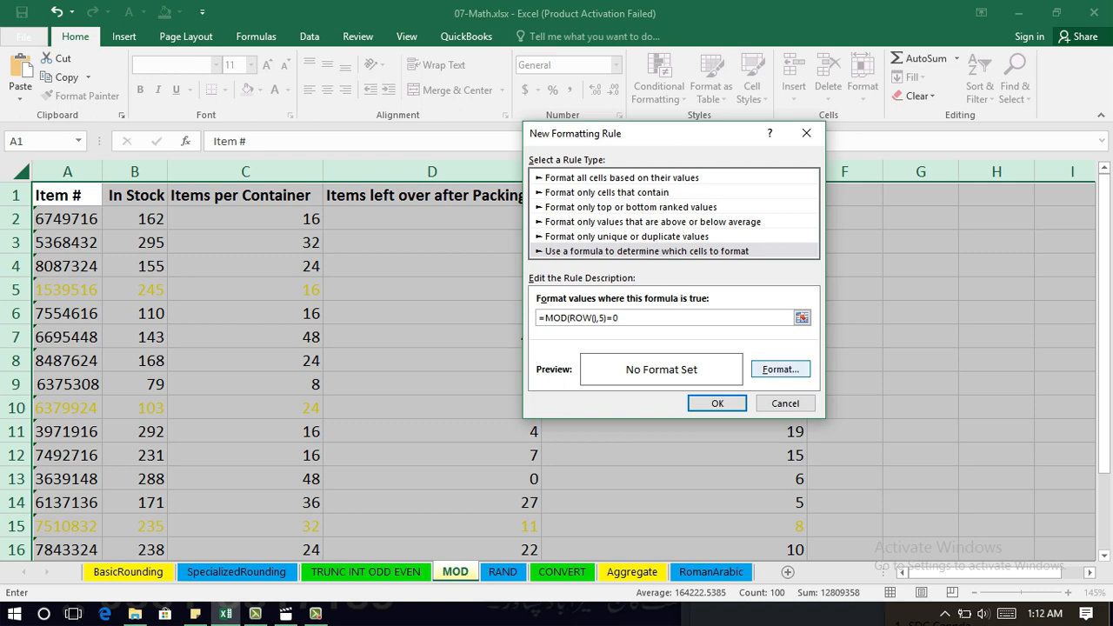
Give the second rule a light green background fill and apply it to the sheet.
click(780, 368)
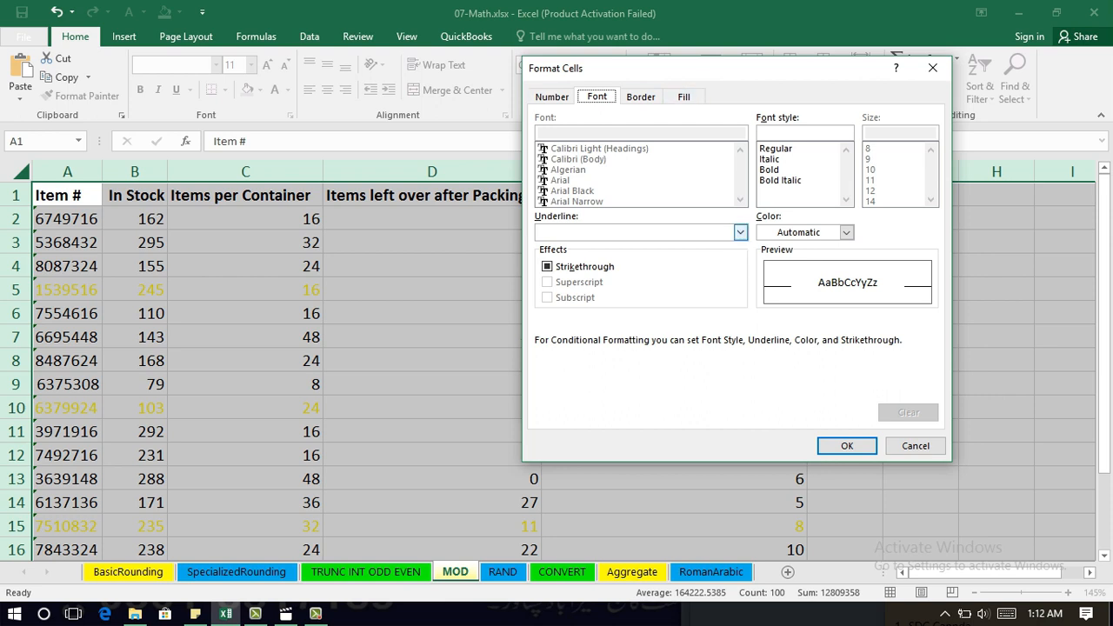
click(685, 97)
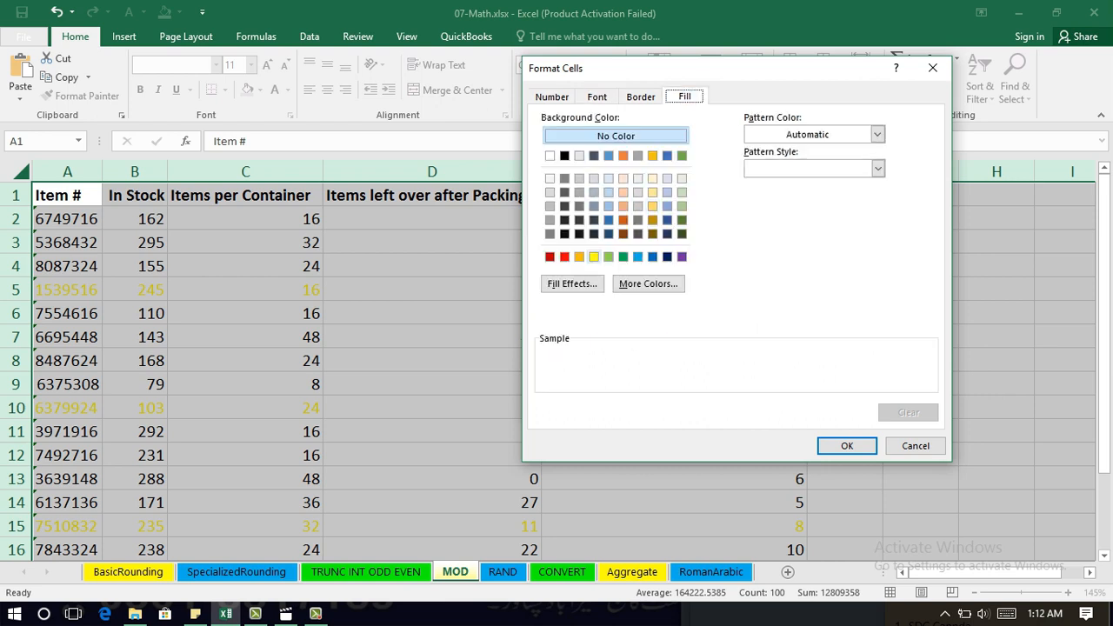
click(594, 257)
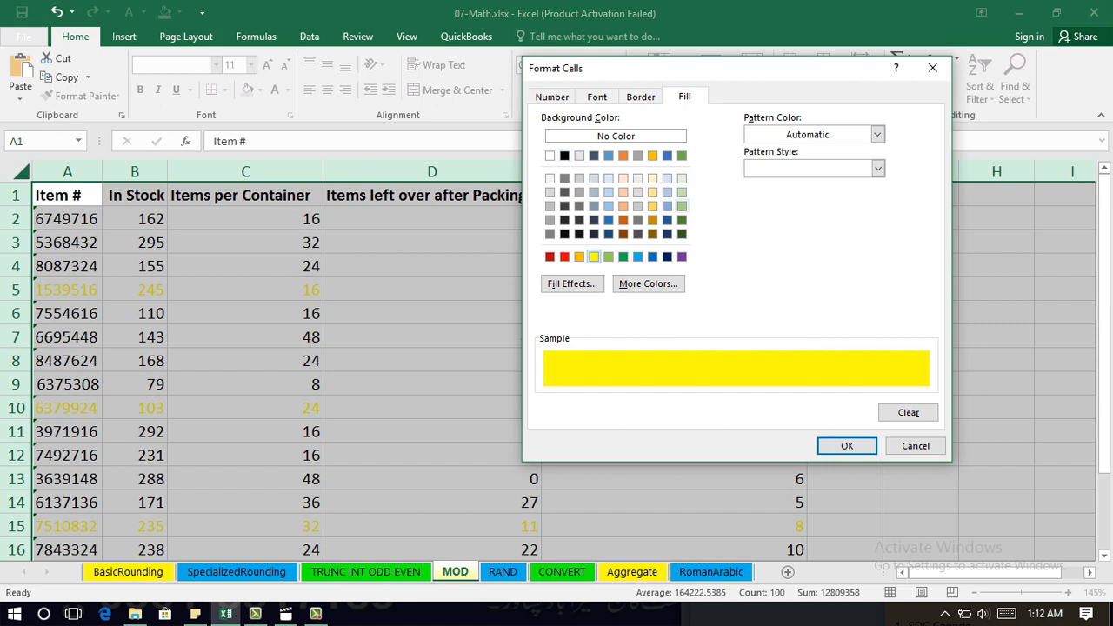
click(682, 206)
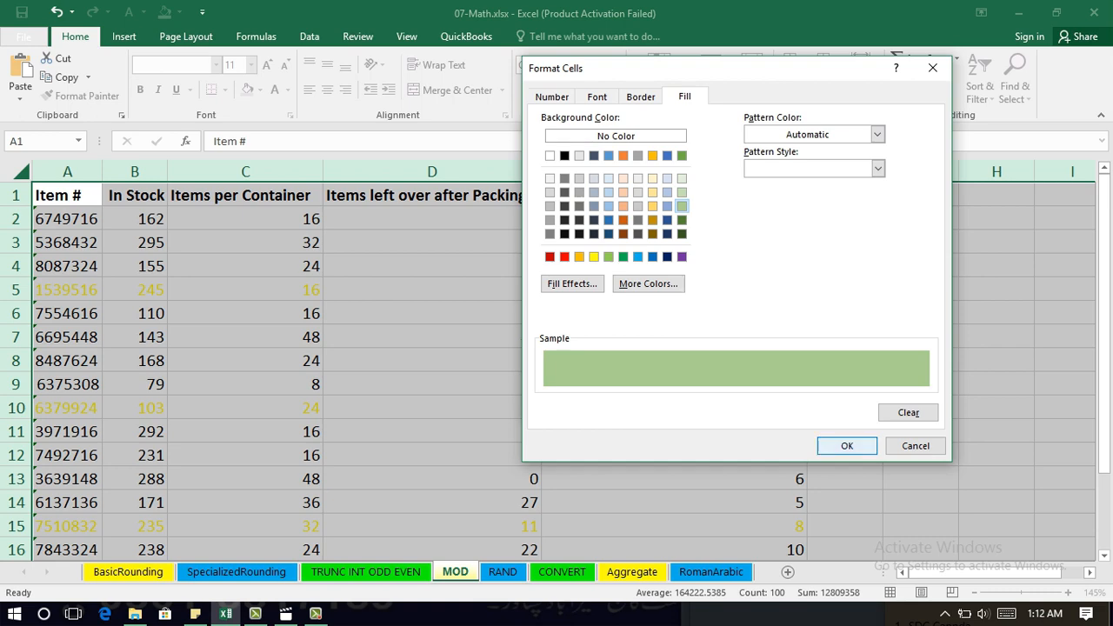
key(Return)
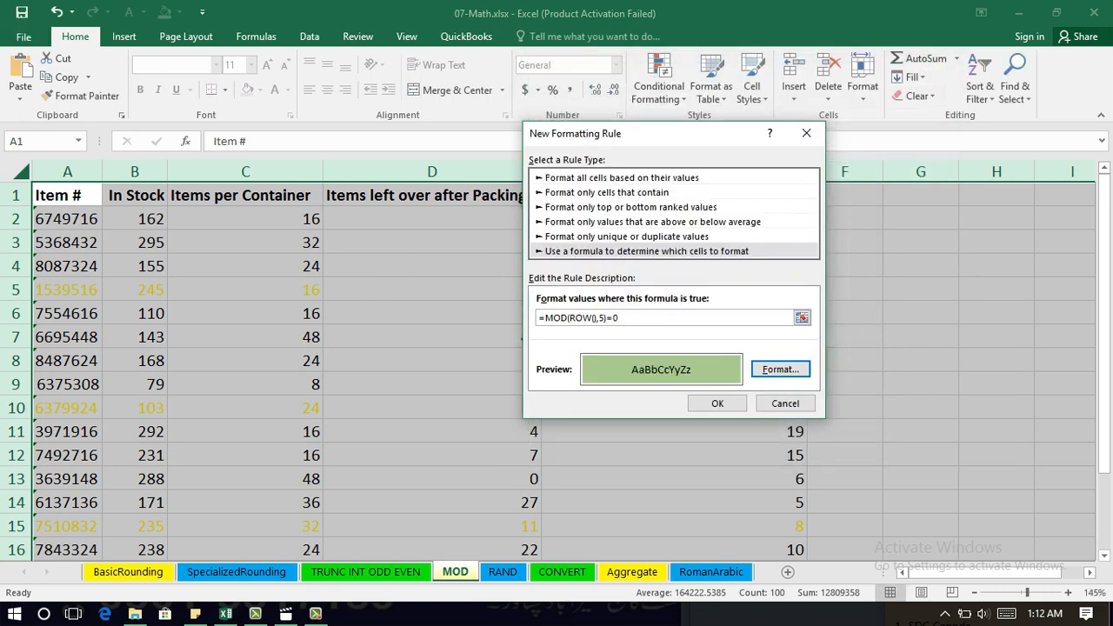
click(717, 403)
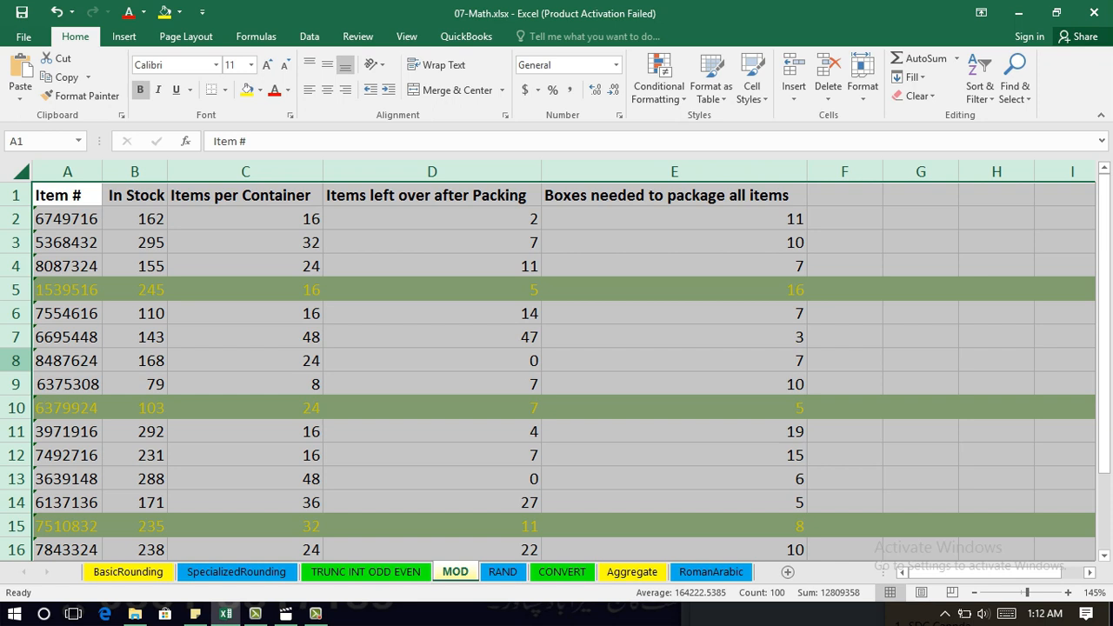
Delete row 7 and also the row that moves up into its place to test the every-fifth-row formatting.
click(16, 337)
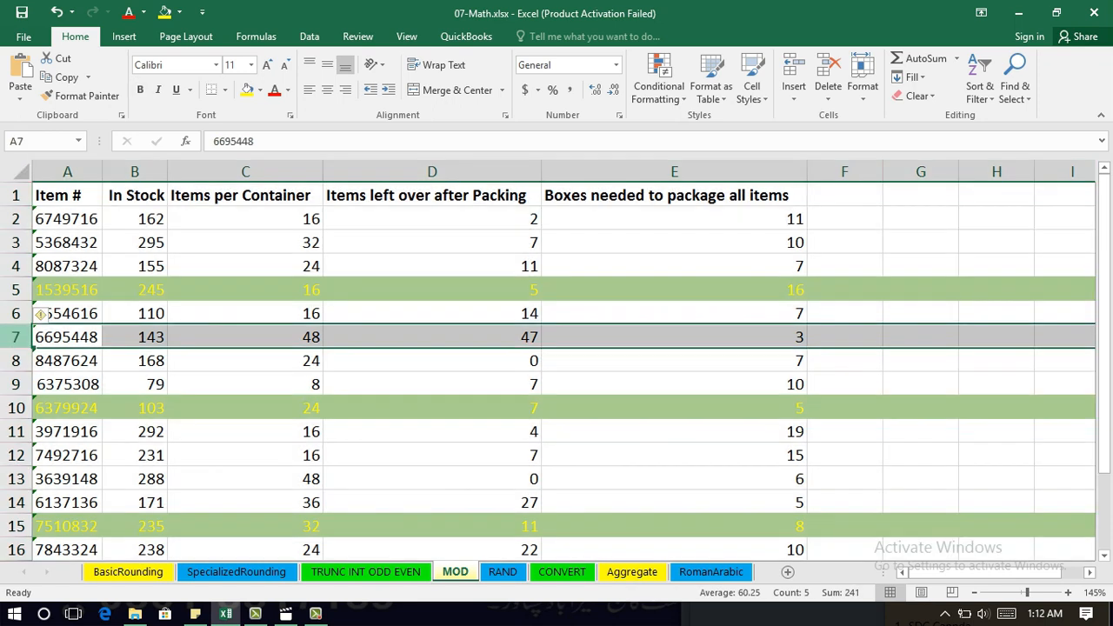
right_click(17, 336)
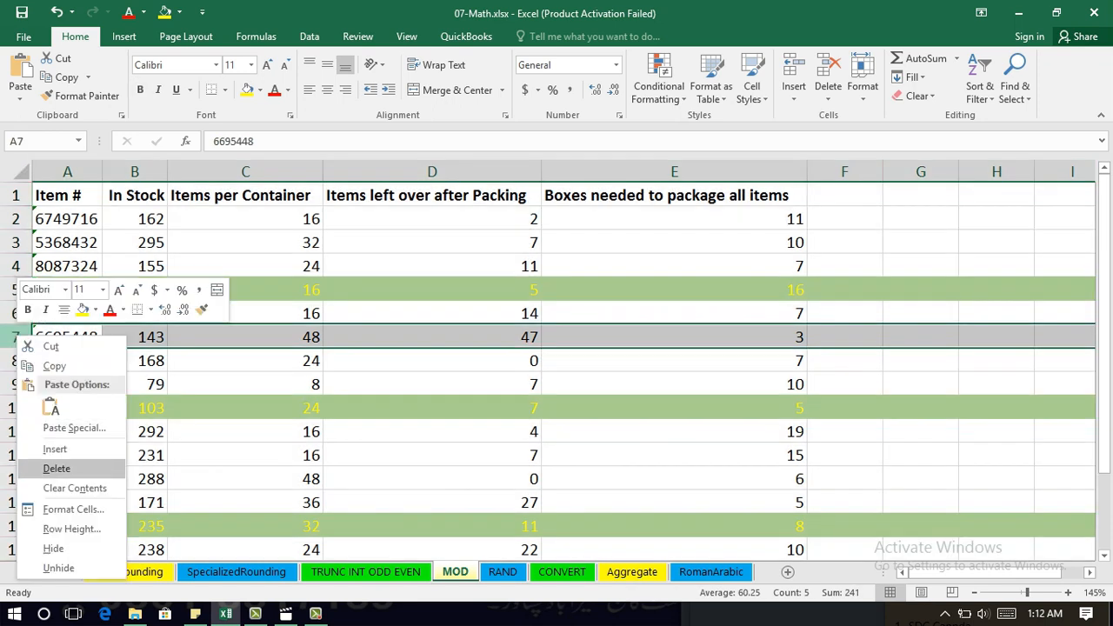
key(Escape)
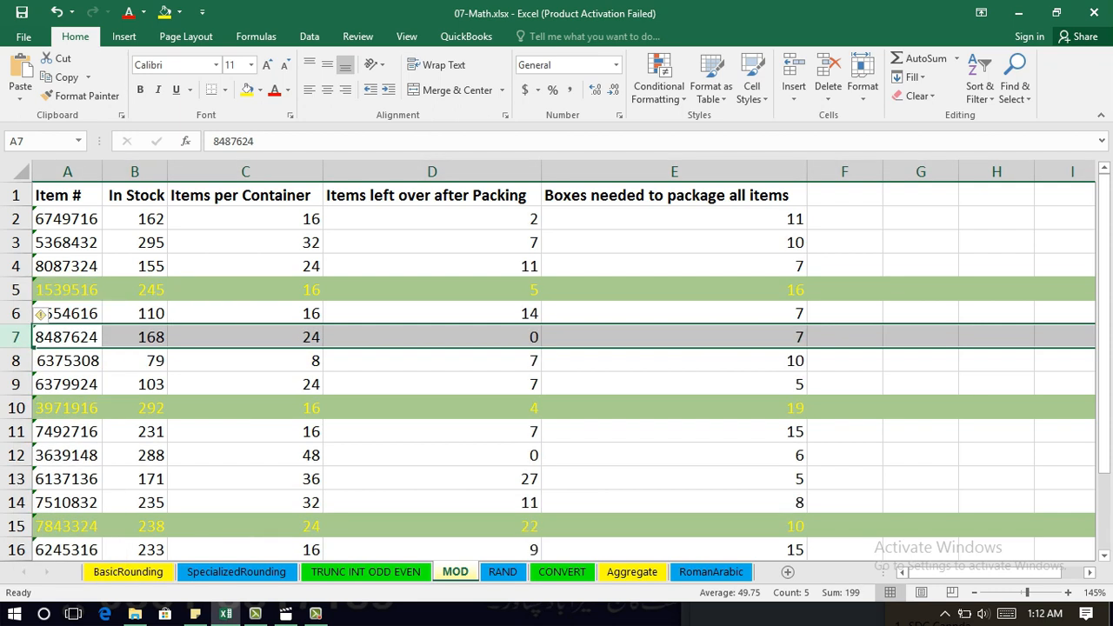
click(245, 384)
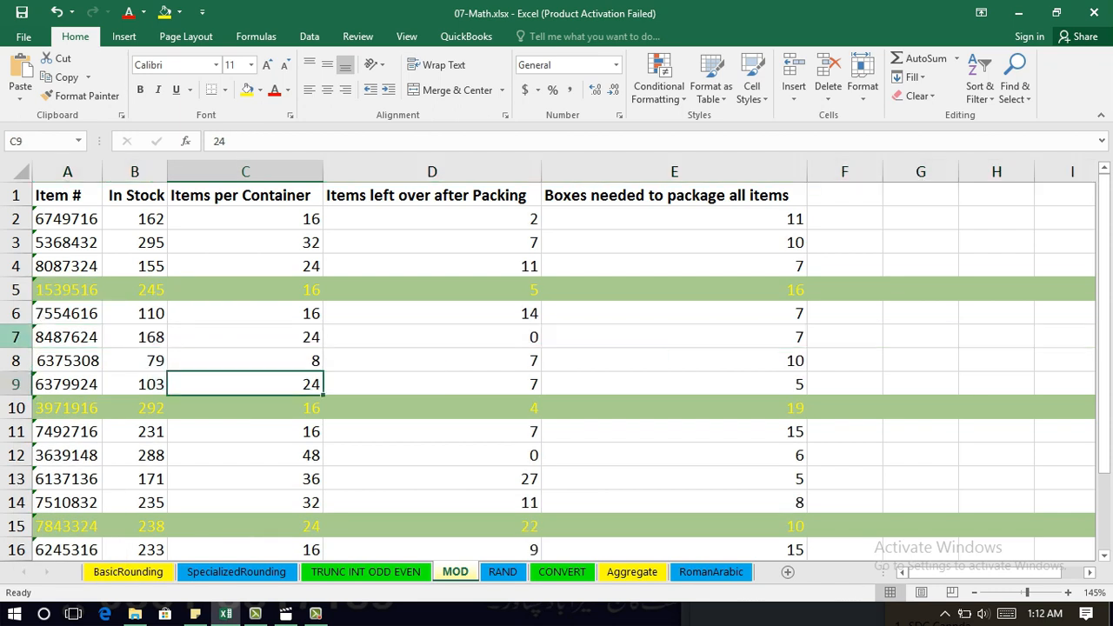
right_click(16, 337)
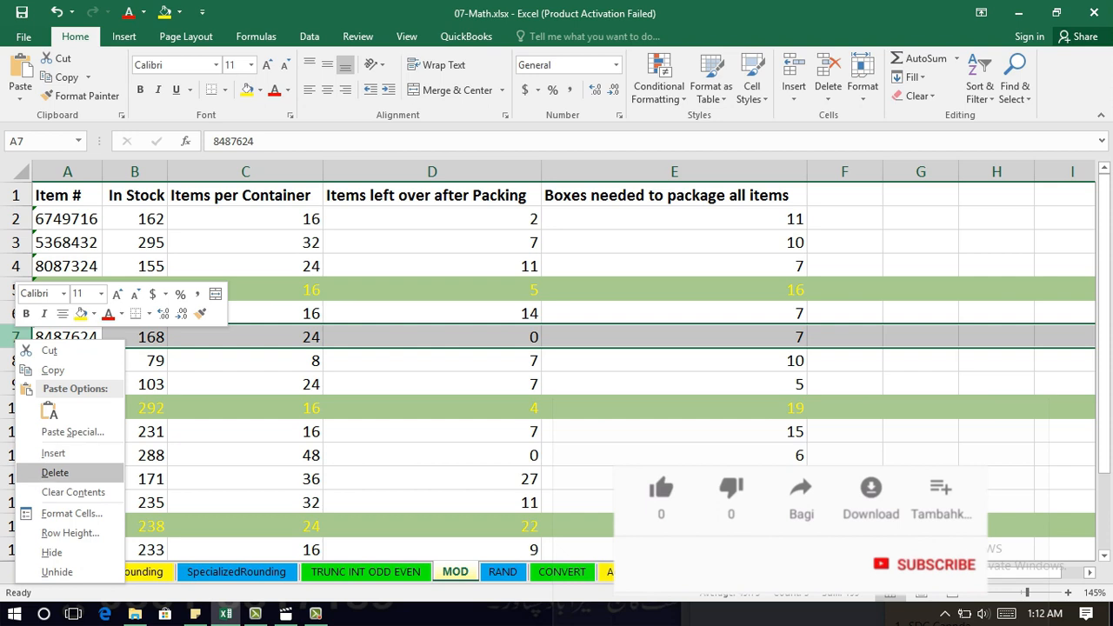
click(55, 472)
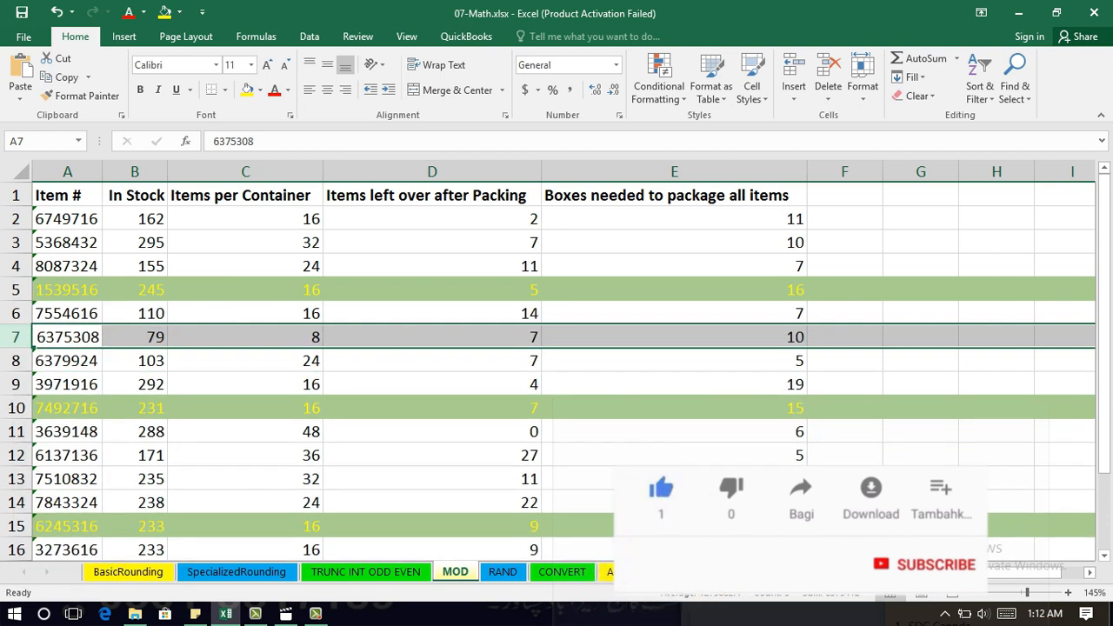